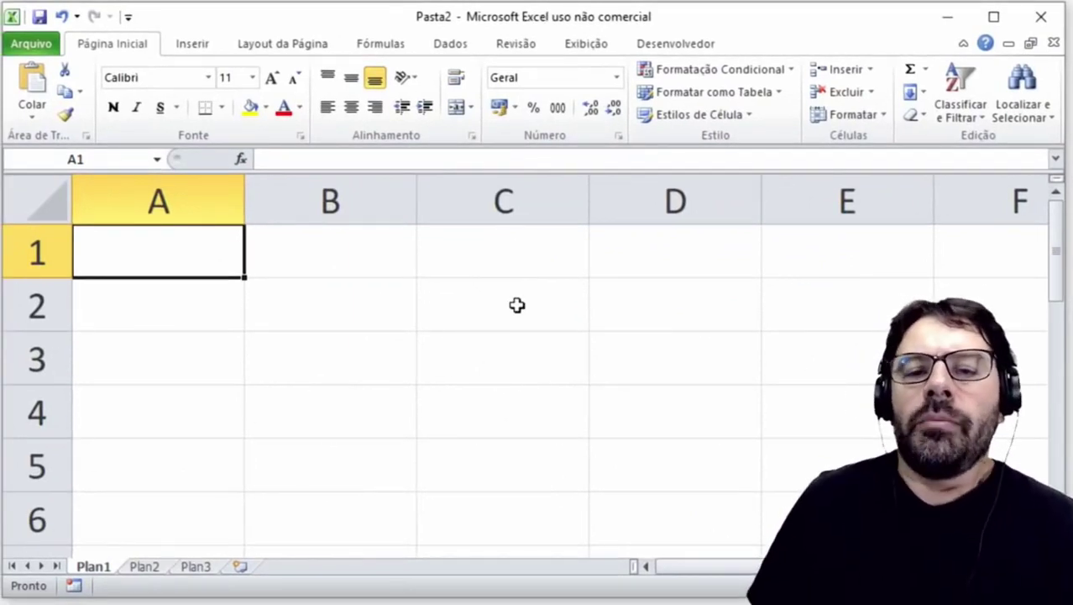
click(482, 363)
click(324, 321)
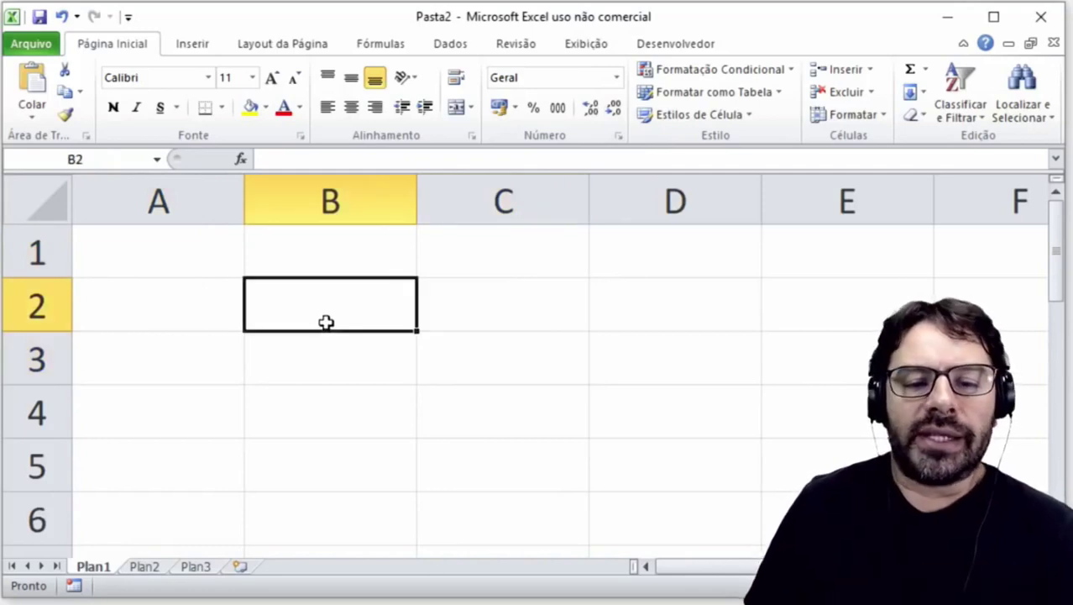
click(216, 210)
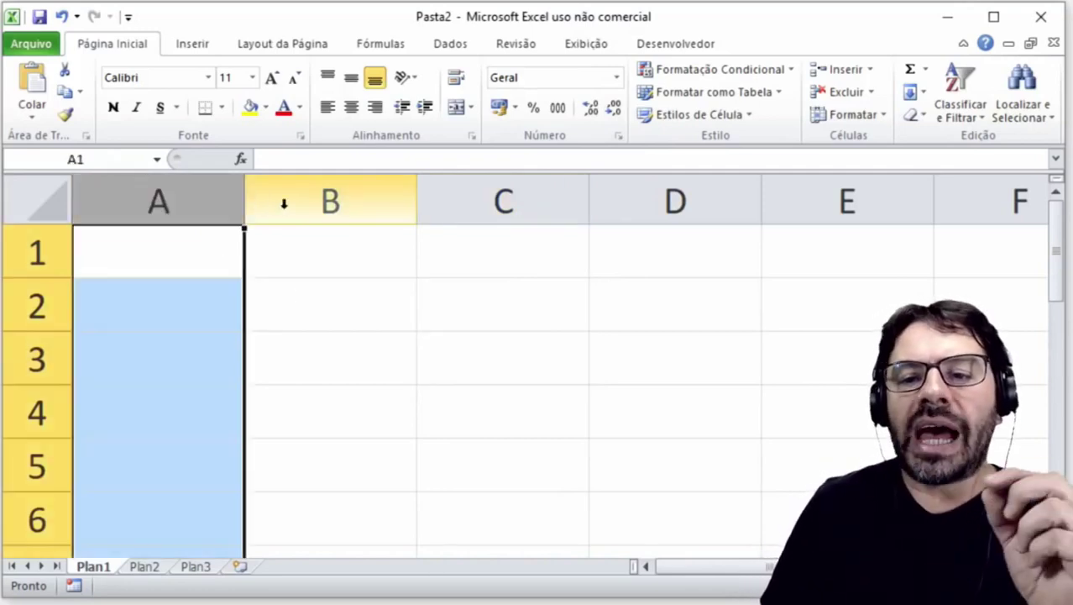
click(331, 203)
click(470, 203)
click(623, 203)
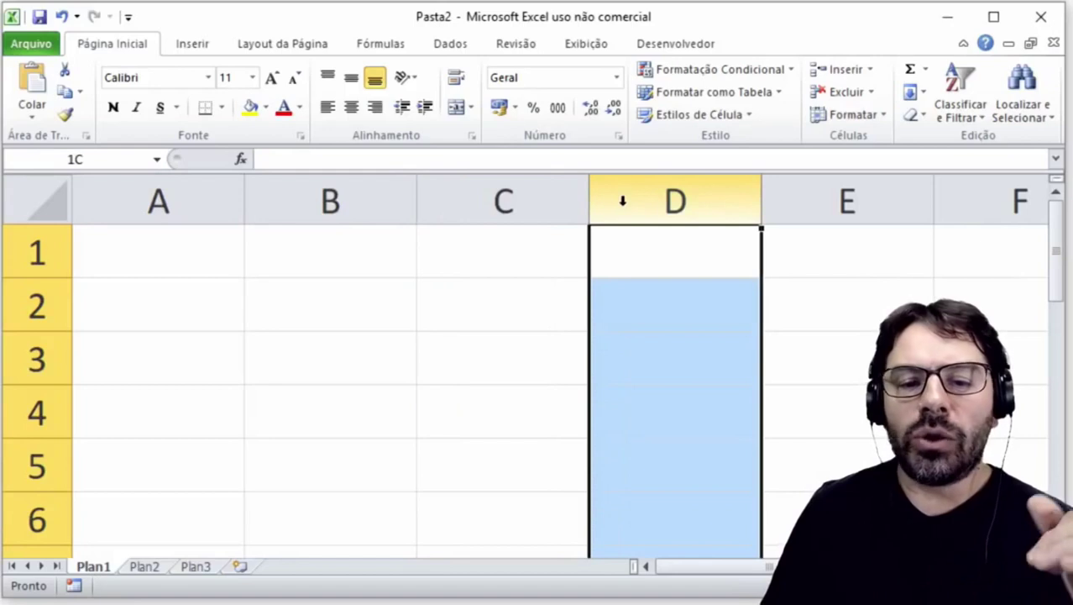
click(310, 310)
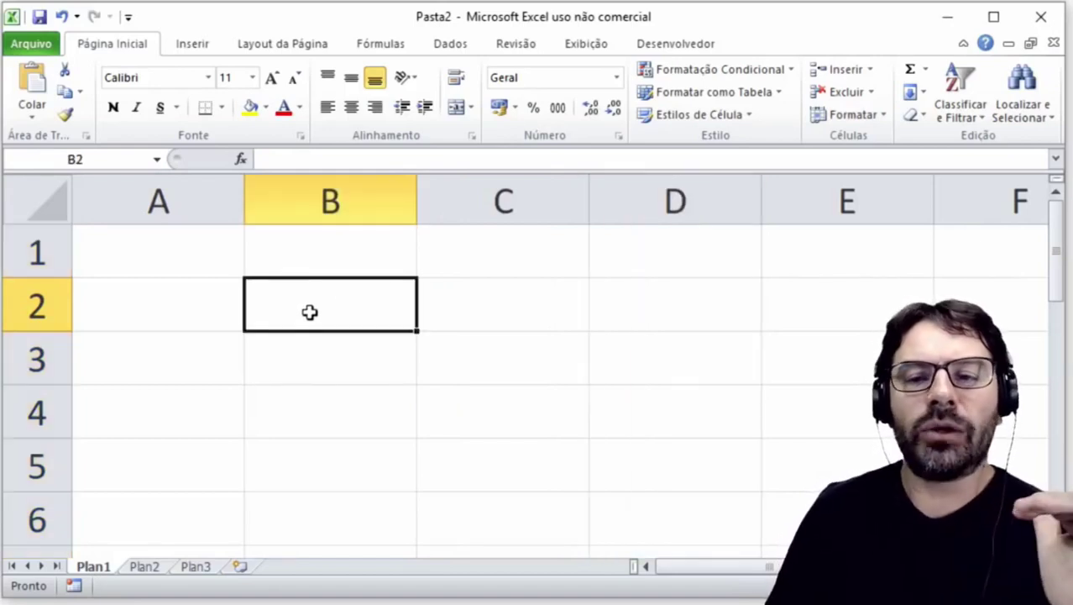
click(227, 263)
click(48, 265)
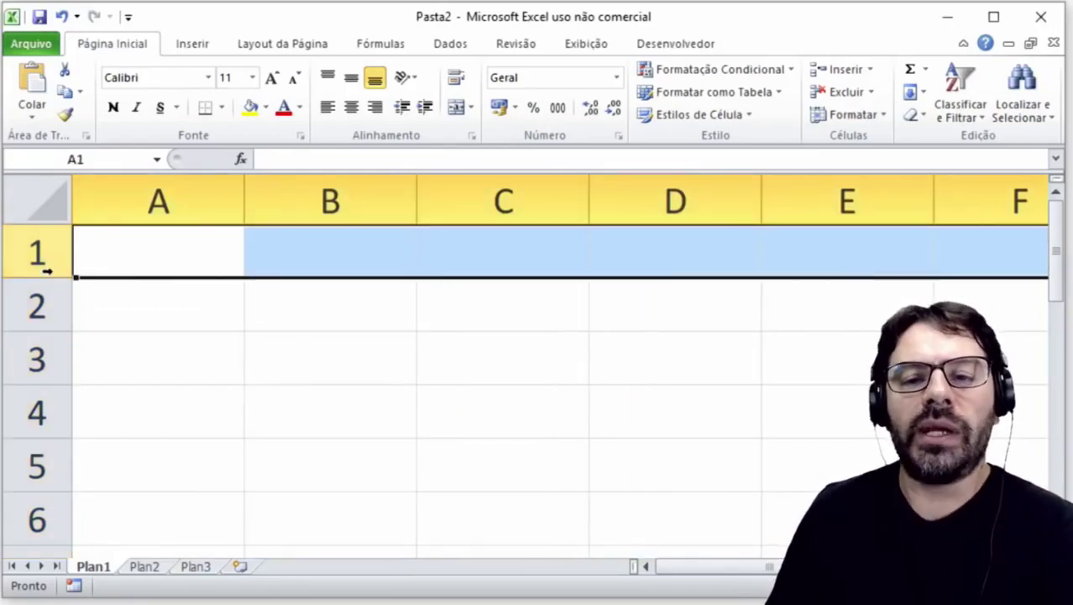
click(37, 309)
click(37, 357)
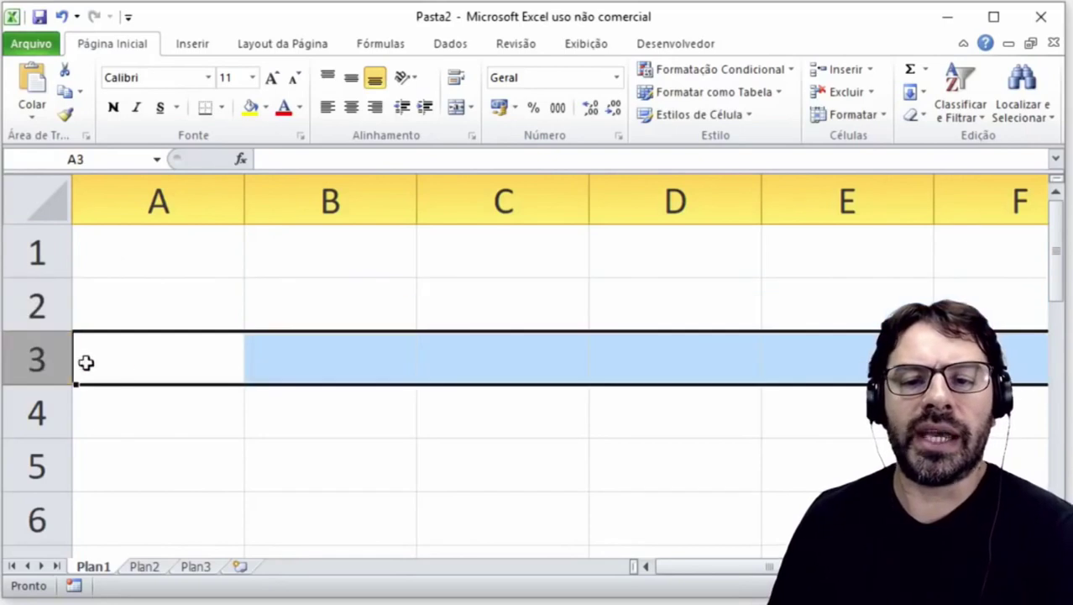
click(155, 362)
drag(172, 199, 675, 197)
click(335, 259)
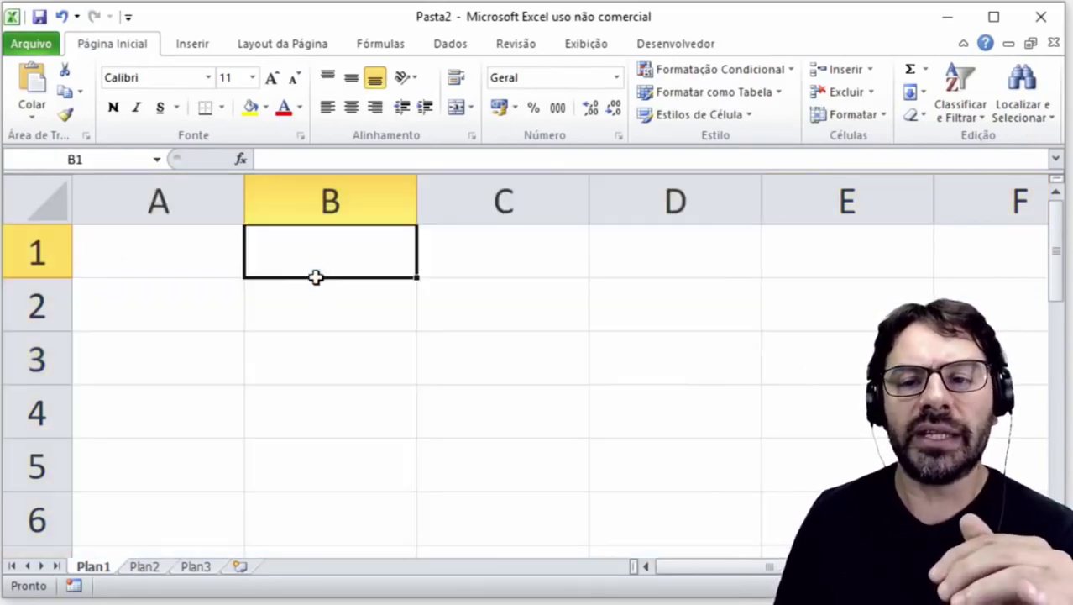
drag(52, 250, 57, 432)
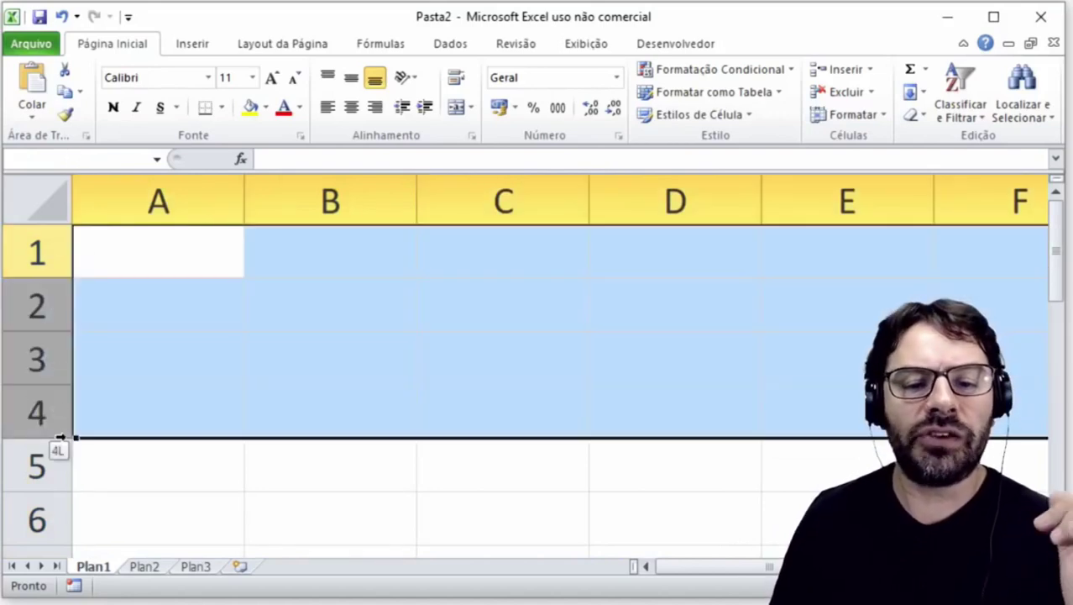
click(209, 372)
click(317, 301)
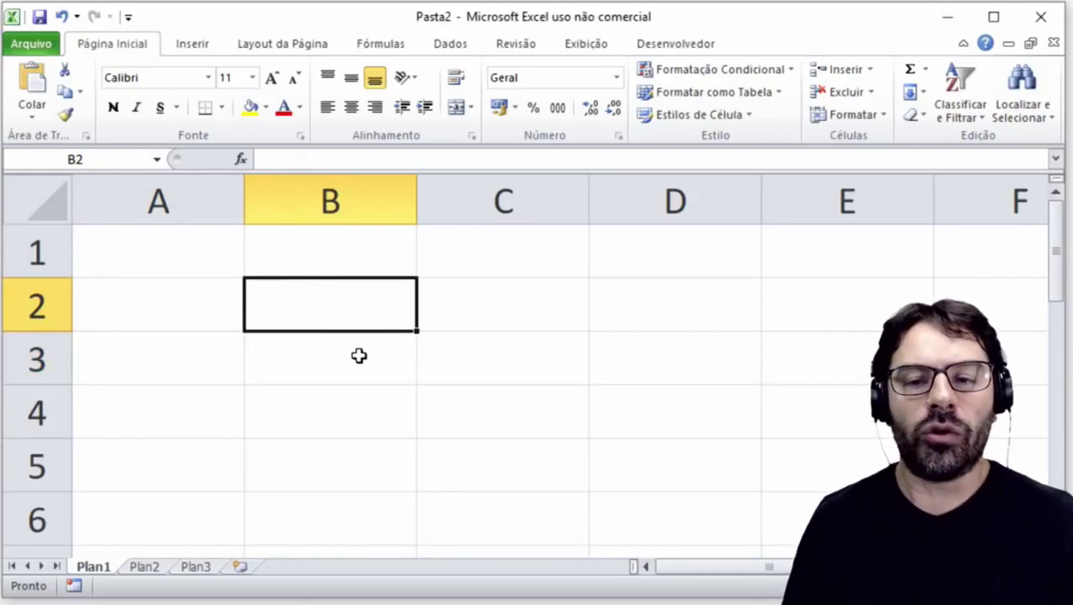
- Enter 10 and 20 in A1:B1 and 30 and 40 in A2:B2
key(Up)
key(Left)
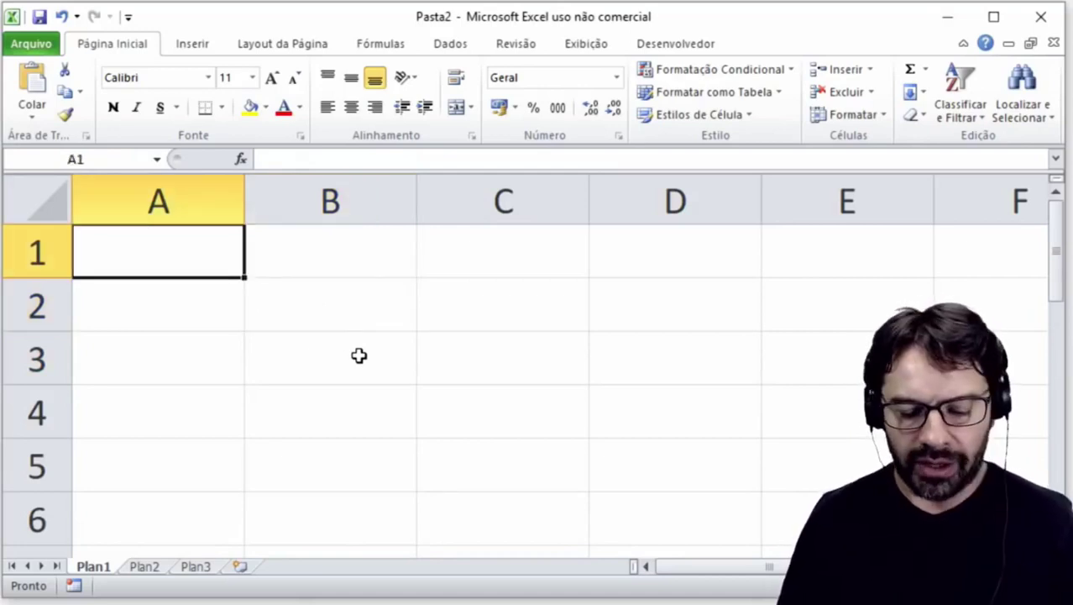
text(10)
key(Tab)
text(20)
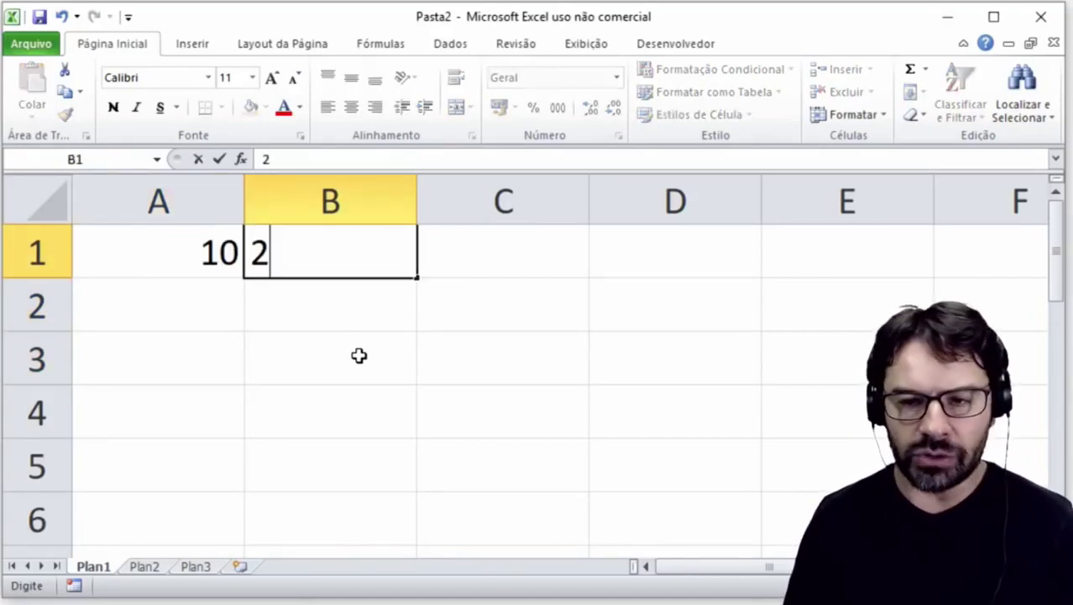
key(Return)
text(30)
key(Tab)
text(4)
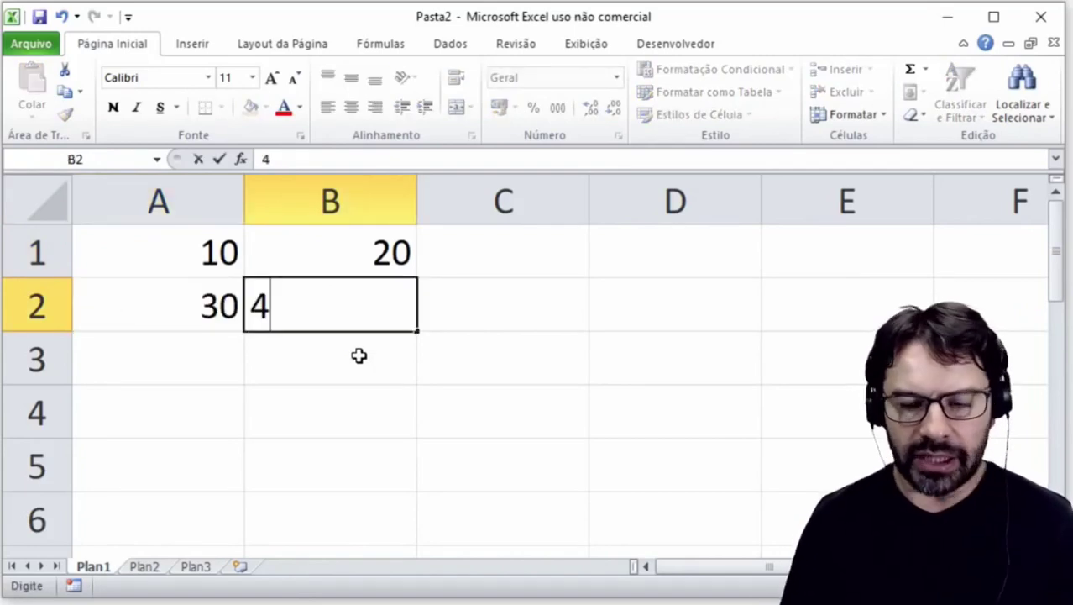
text(0)
click(359, 355)
- Put the formula =B2 in A4 and confirm it shows B2's value
key(Down)
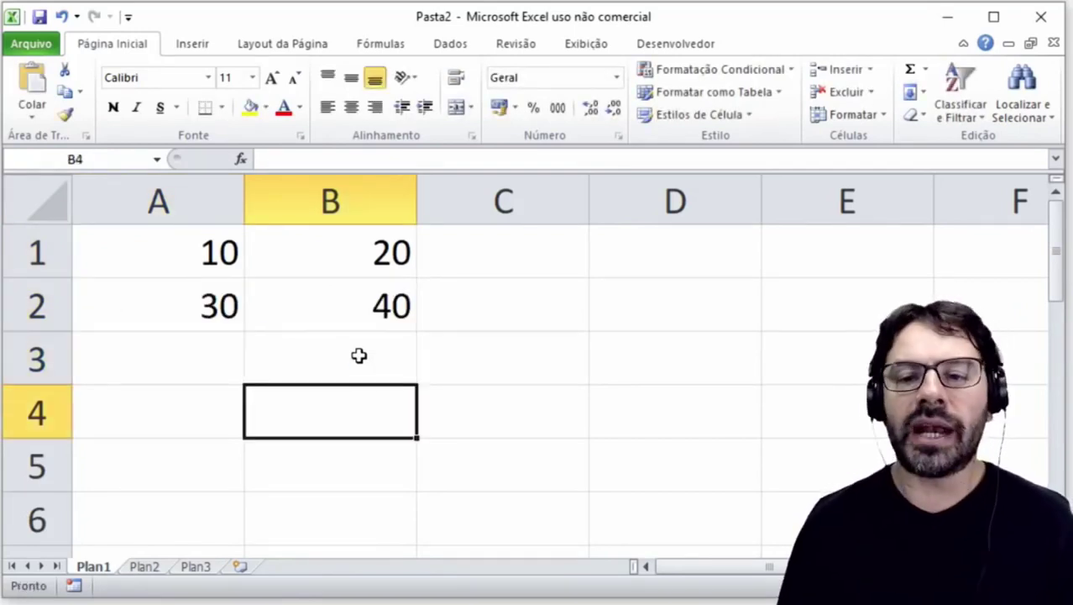
key(Left)
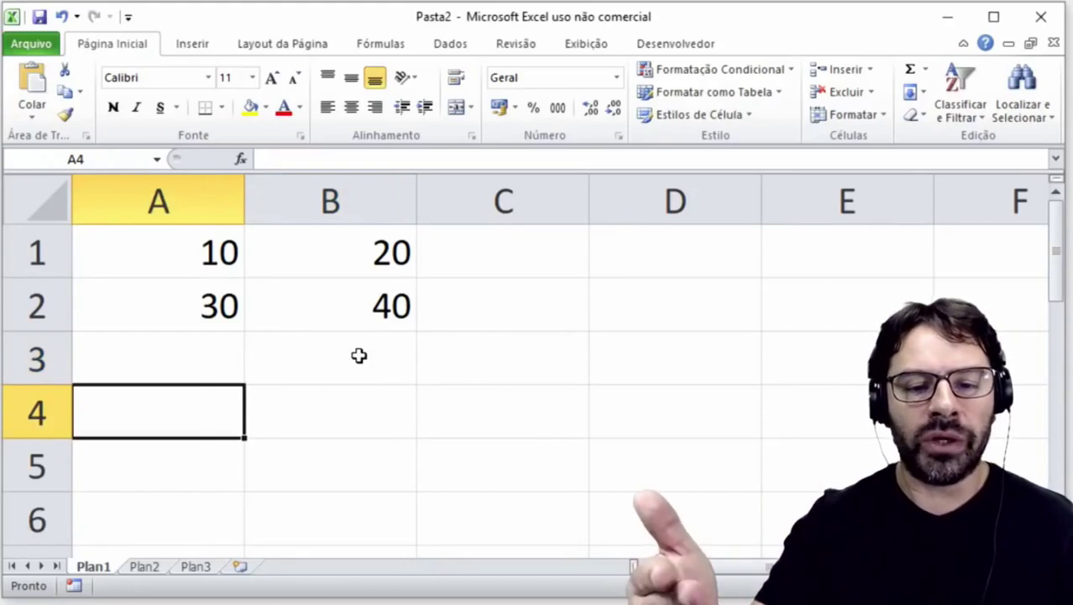
text(=B2)
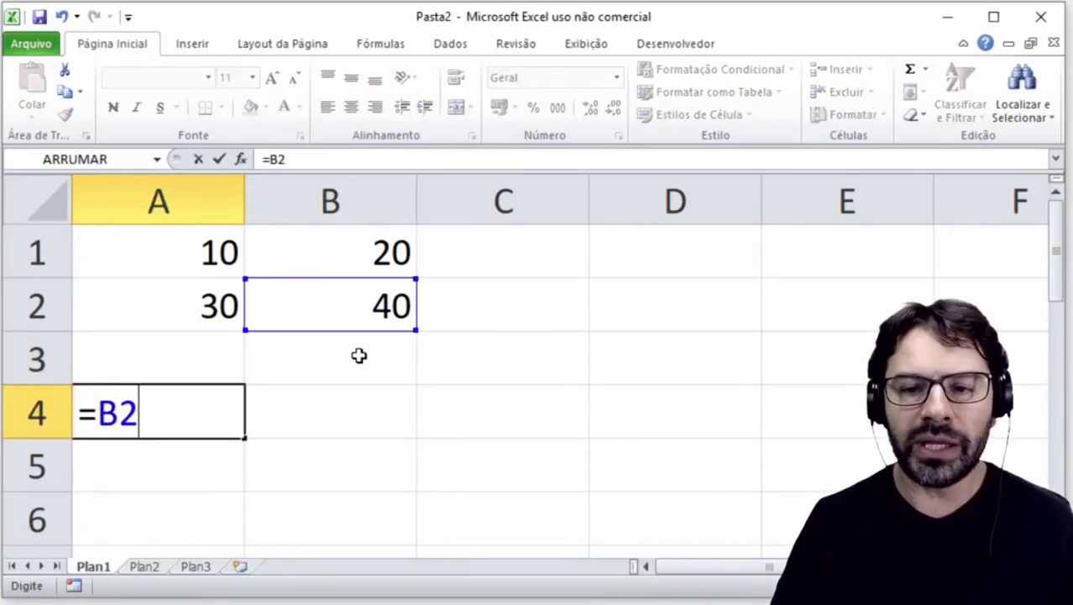
key(Return)
key(Up)
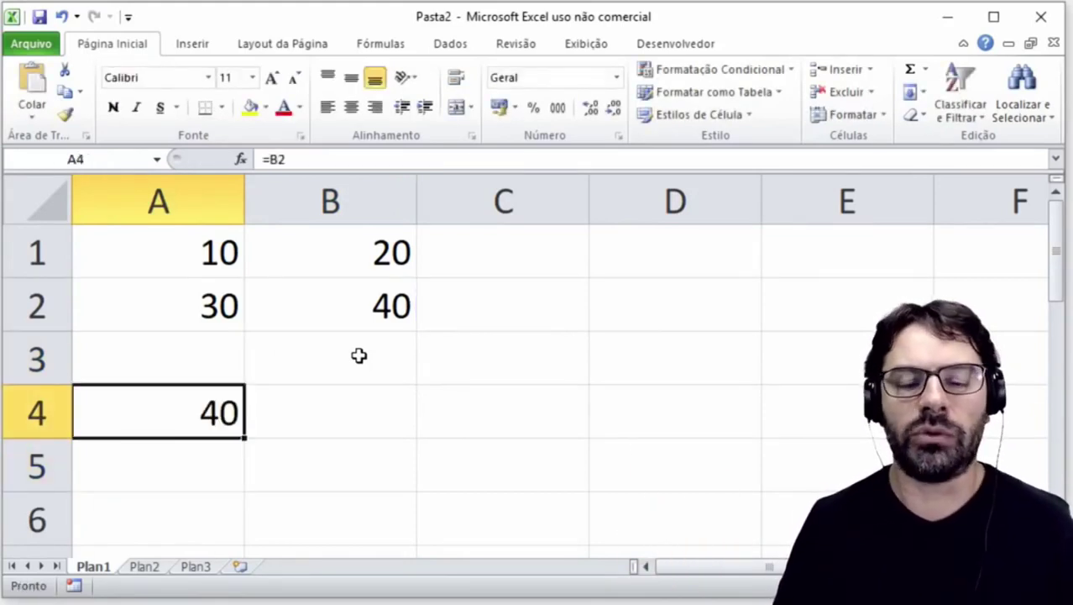
key(F2)
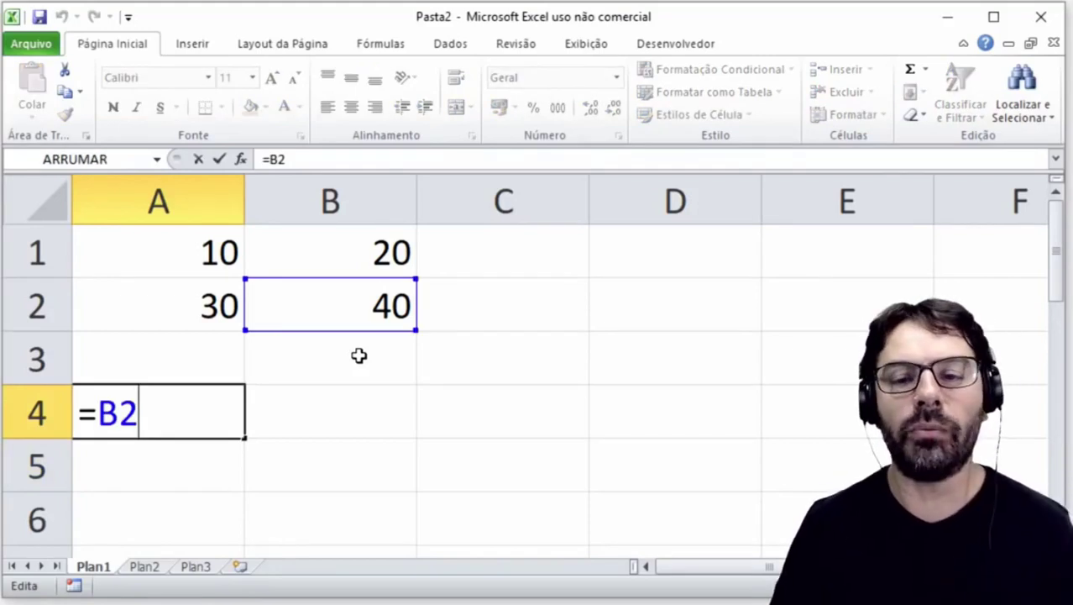
key(Return)
- Enter 9 in C1 and 0 in C2
key(Up)
key(Right)
key(Up)
key(Right)
key(Up)
key(Up)
text(9)
key(Return)
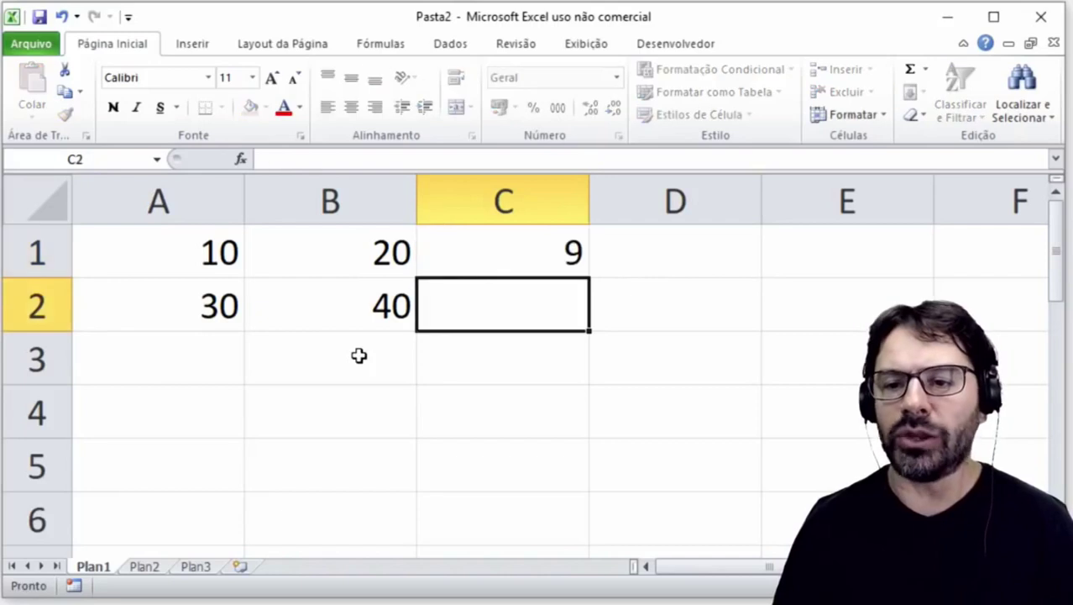
text(0)
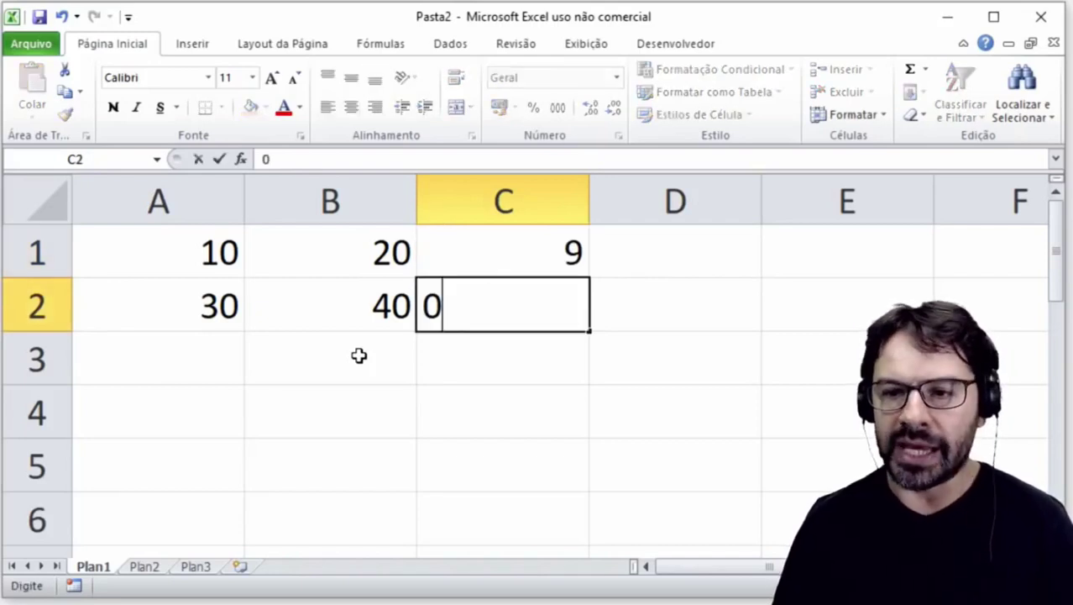
key(Return)
- Fill row 3 with 3, 2, 1, entering from C3 back to A3
text(1)
key(Left)
text(2)
key(Left)
text(3)
key(Return)
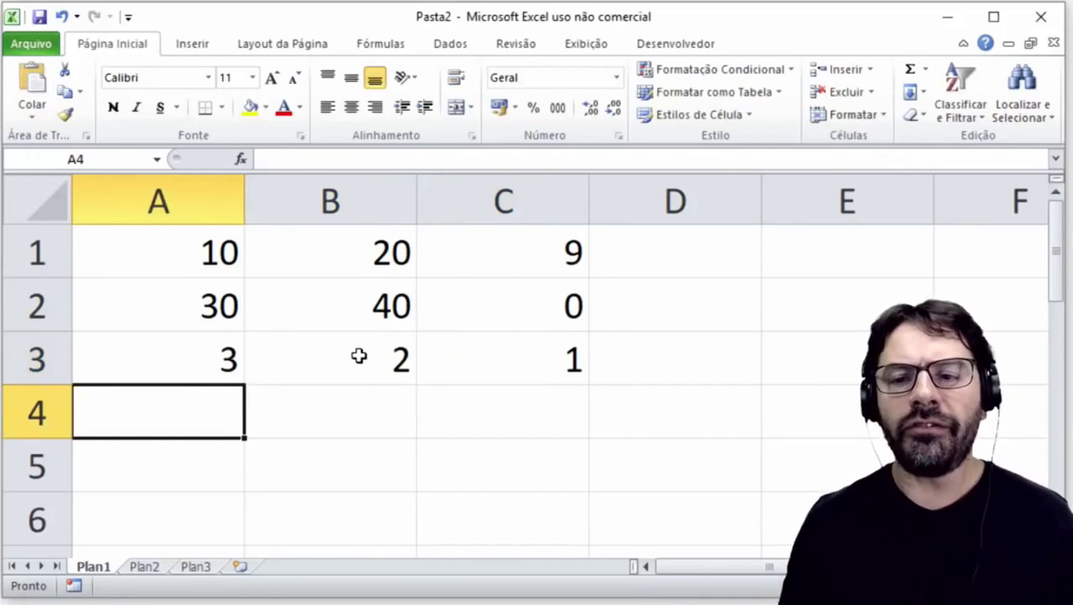
- Enter =B3 in A4, see it return 2, then delete it from A4
text(=)
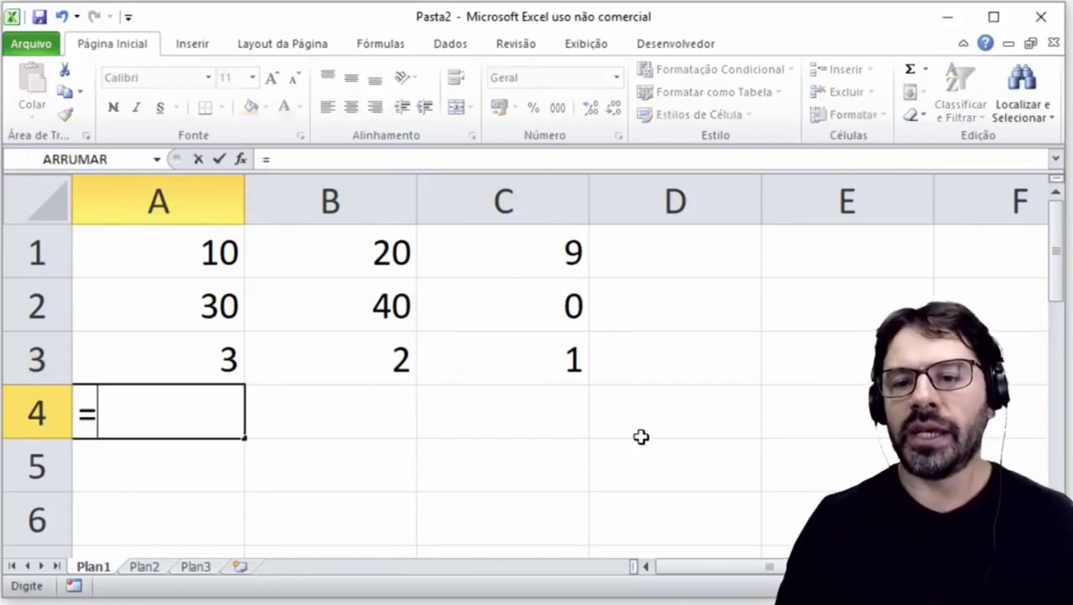
text(B3)
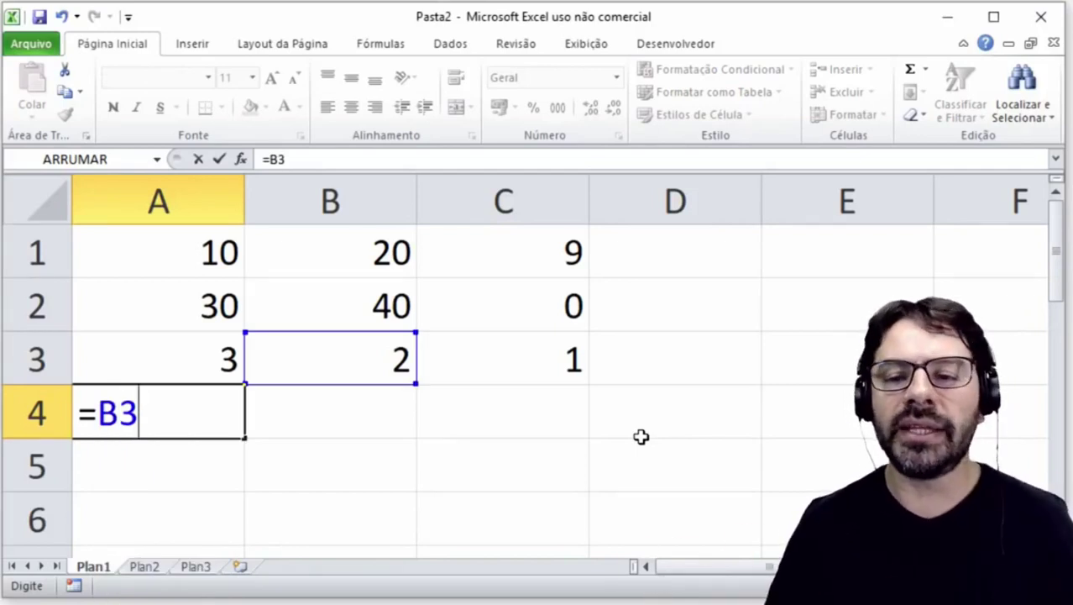
key(Return)
key(Up)
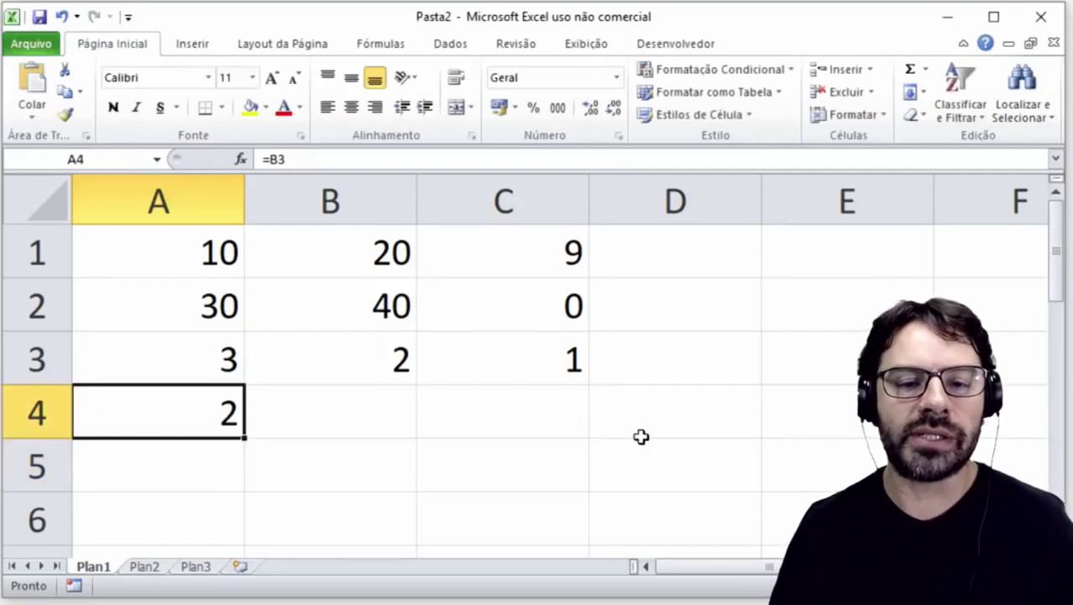
key(Delete)
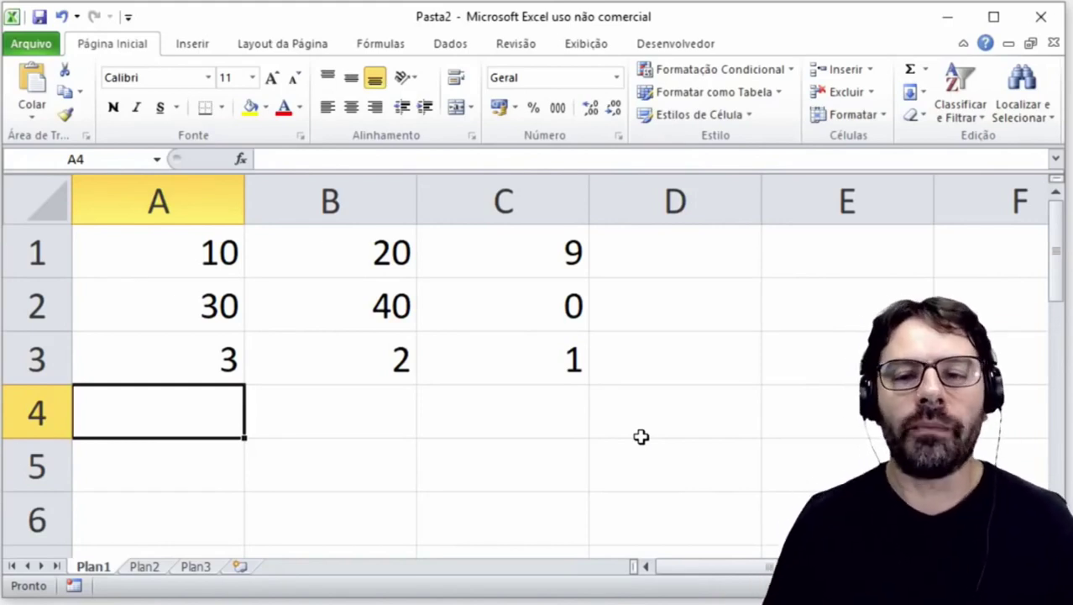
- Show the Arquivo backstage Informações page for the Pasta2 workbook
click(48, 53)
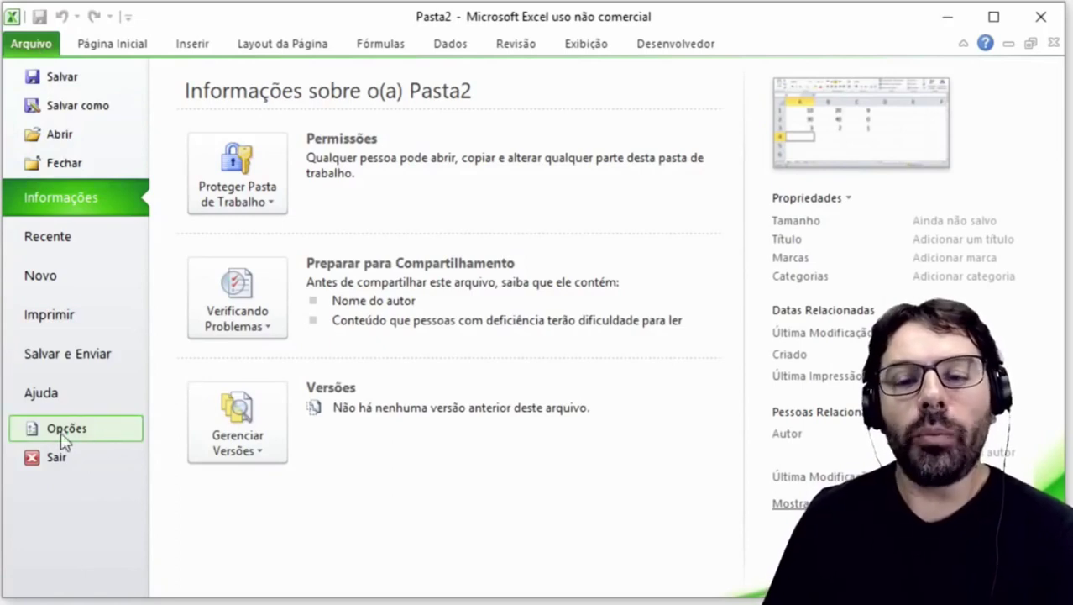
click(46, 46)
click(46, 47)
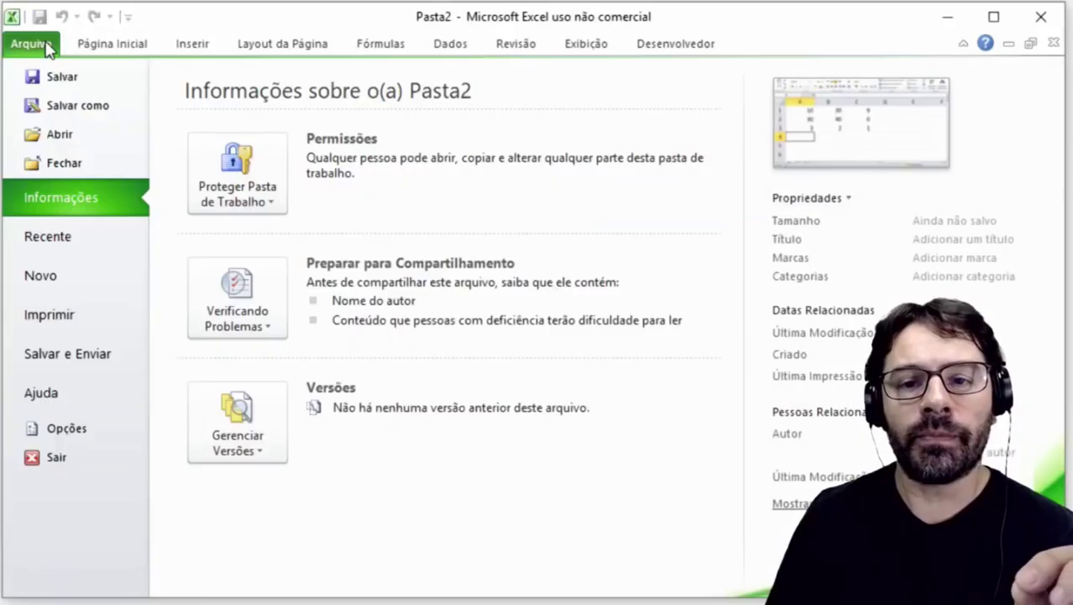
- Open Opções do Excel on its Geral page and move the dialog up and left
click(97, 441)
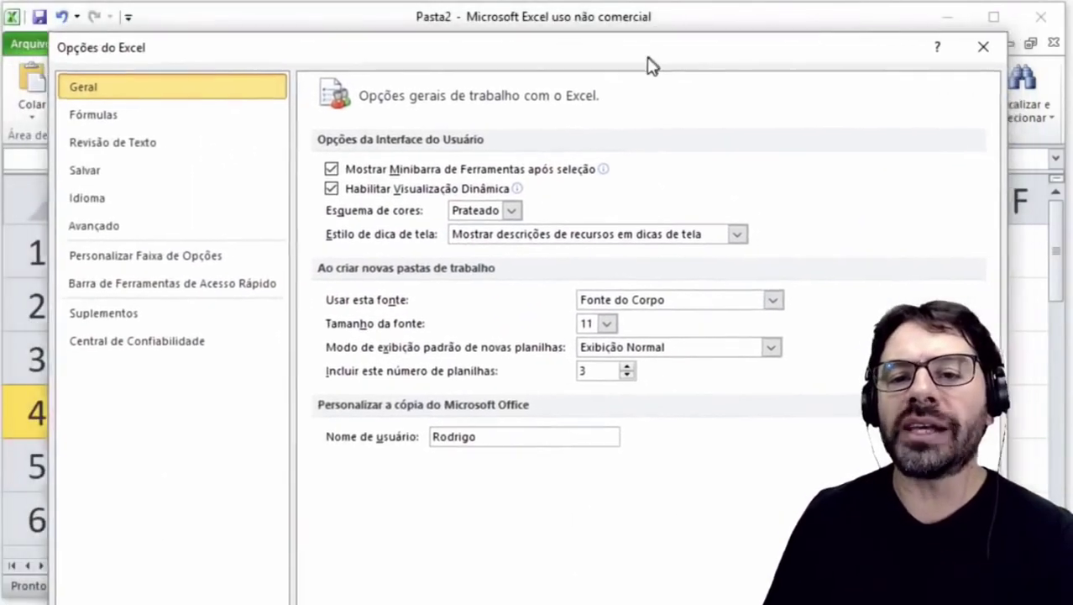
drag(652, 66, 613, 43)
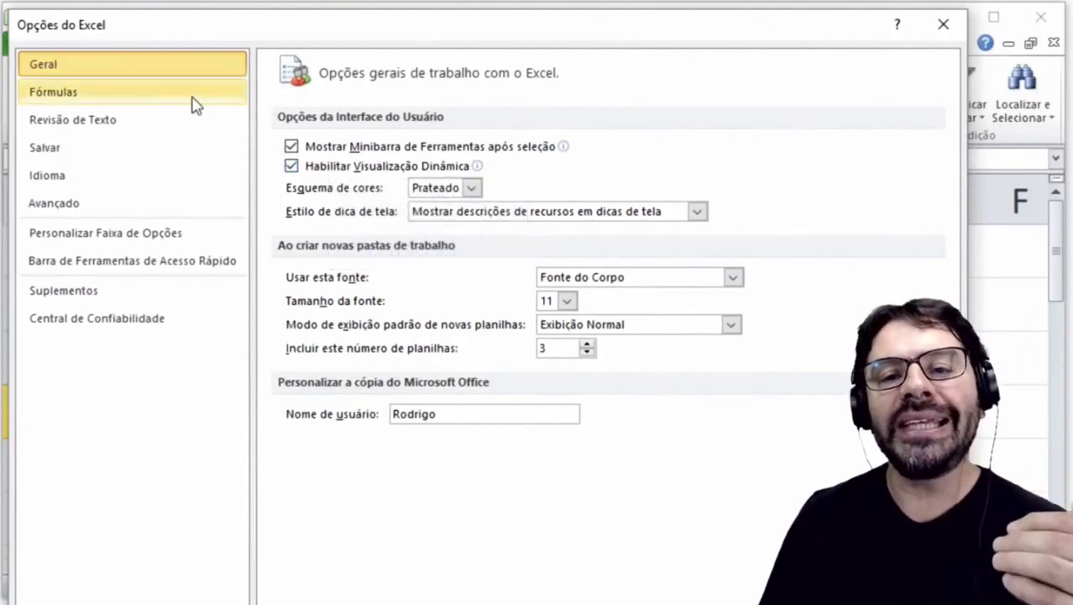
- Show the Fórmulas page and read the 'Estilo de referência L1C1' ScreenTip
click(77, 99)
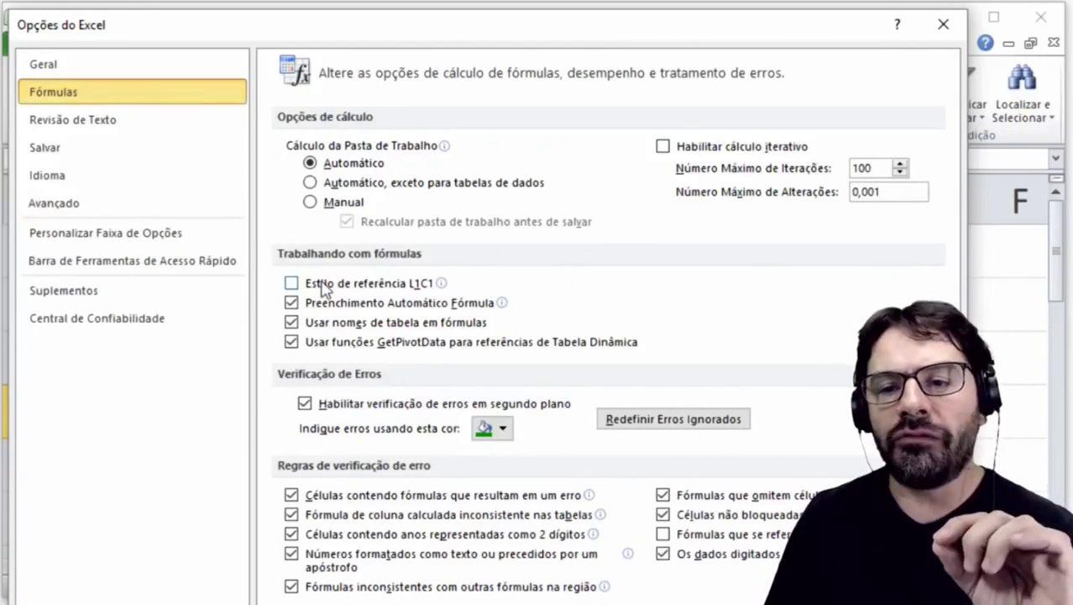
mouse_move(323, 287)
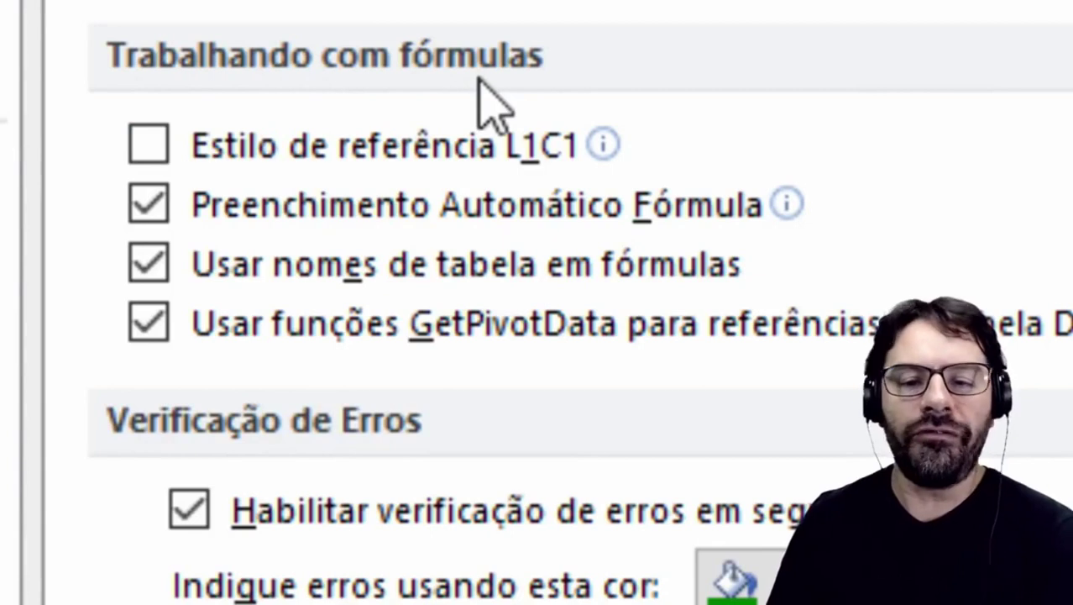
mouse_move(220, 172)
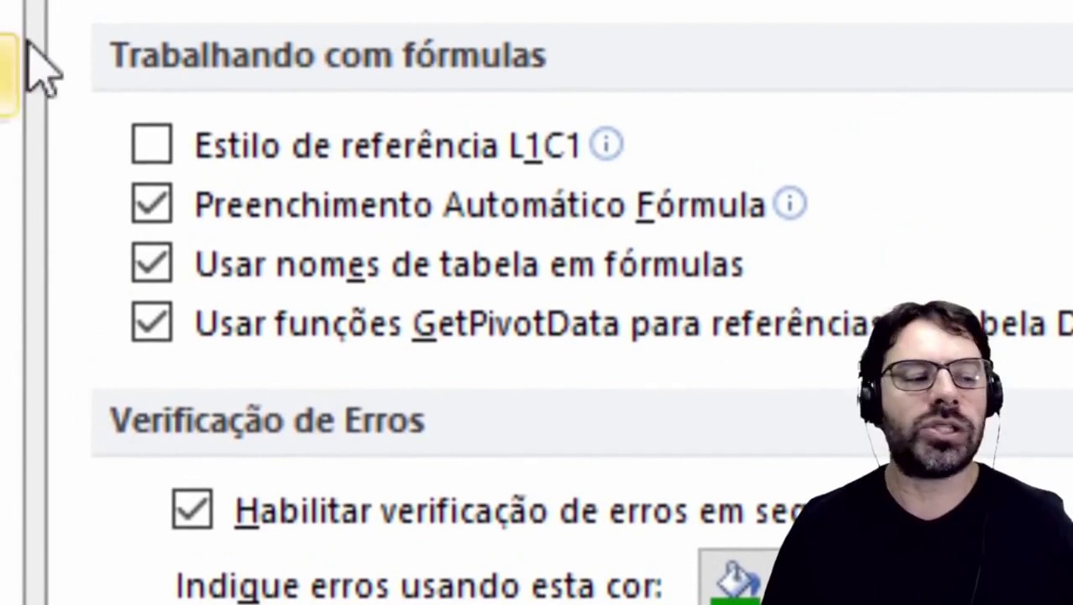
mouse_move(299, 165)
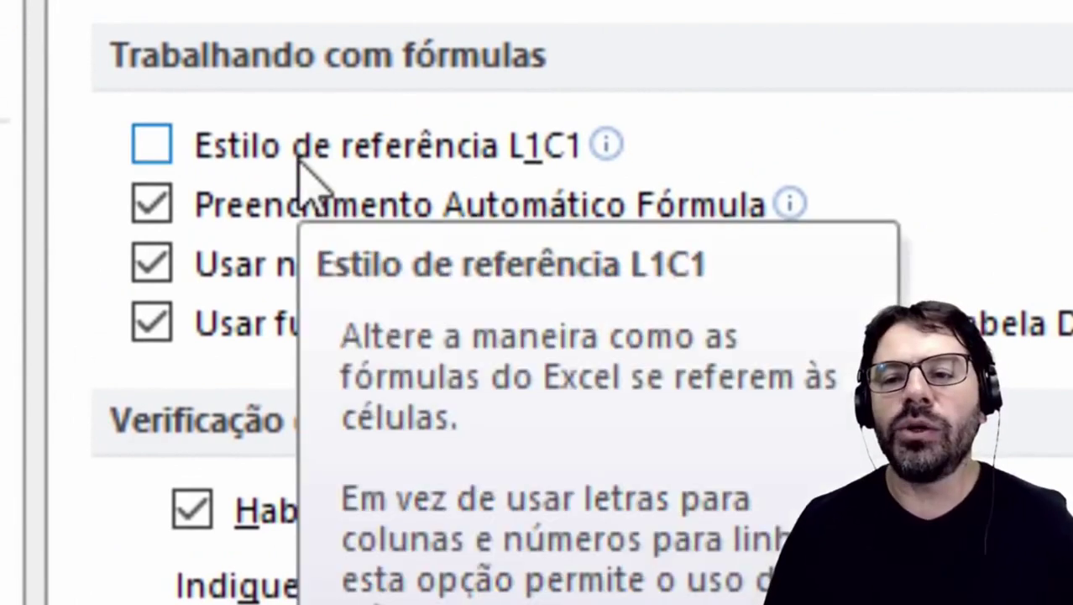
- Enable 'Estilo de referência L1C1', then select columns 2, 3 and 4 to see their names
click(148, 148)
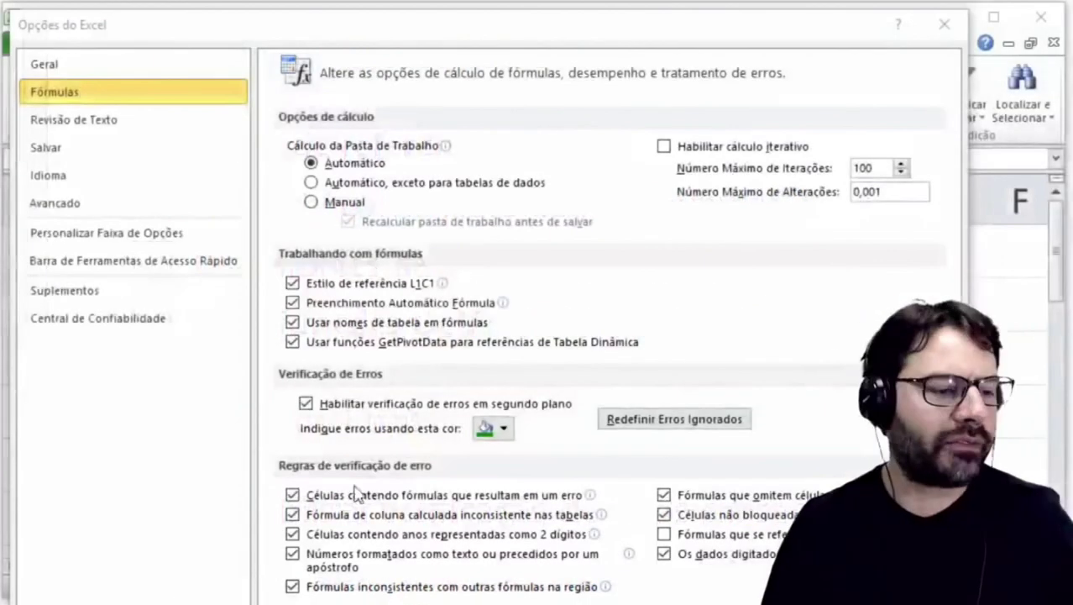
drag(456, 36, 449, 0)
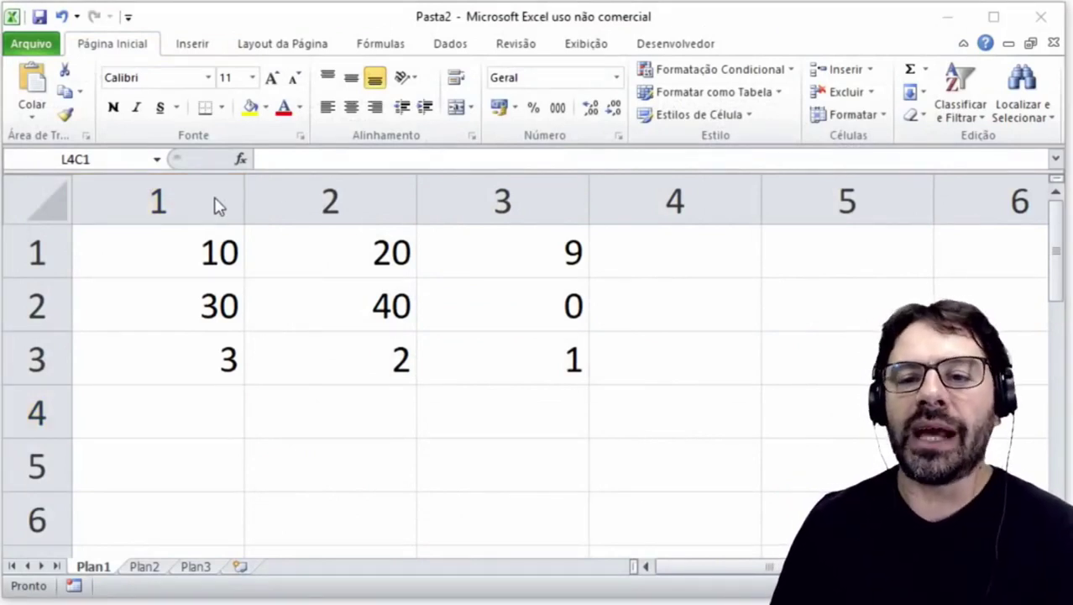
click(331, 200)
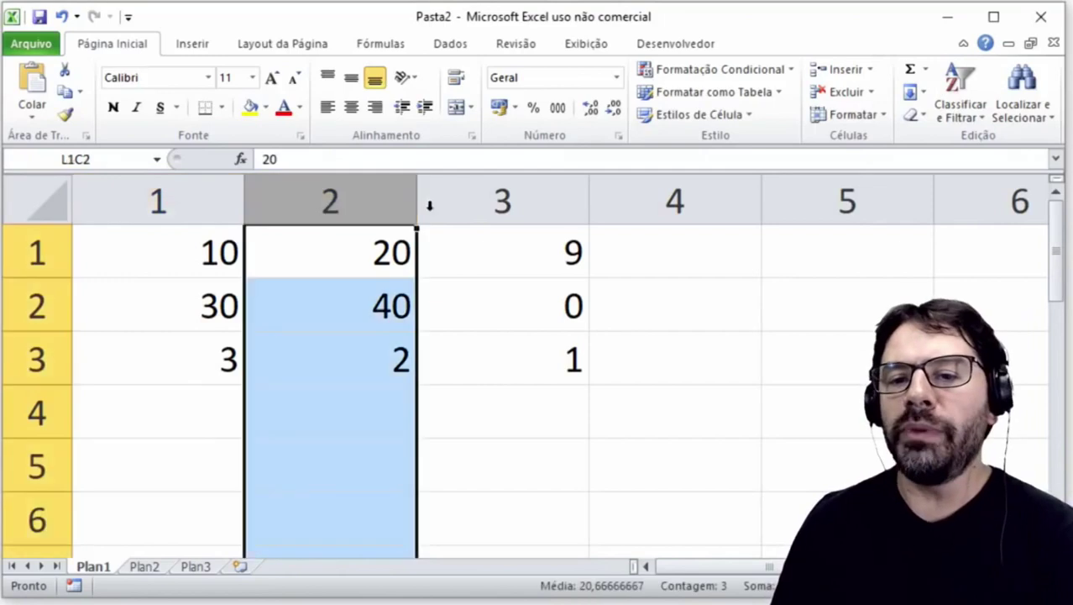
click(493, 200)
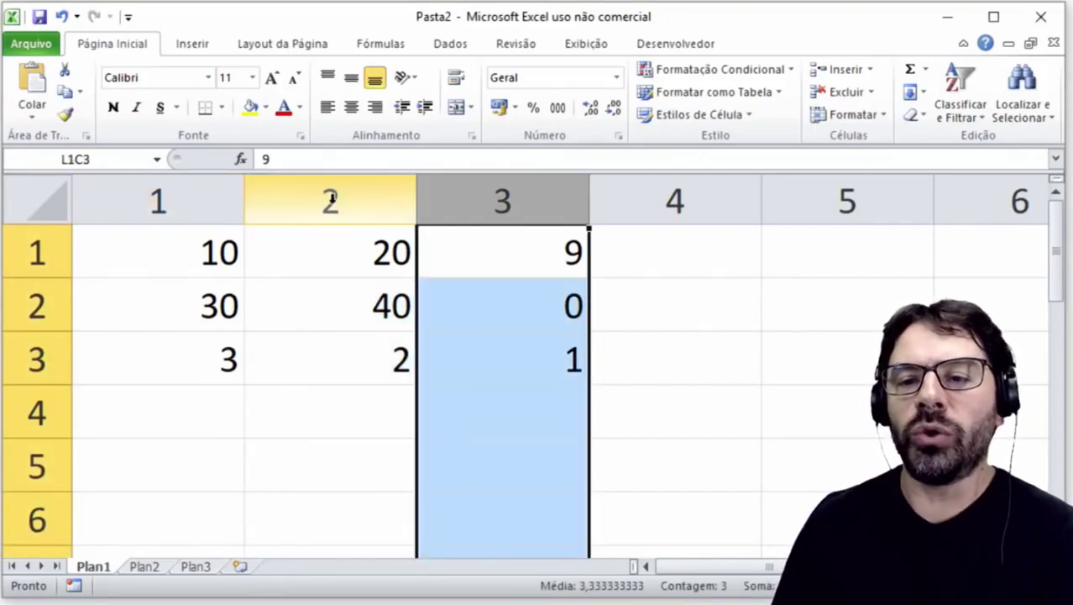
click(604, 201)
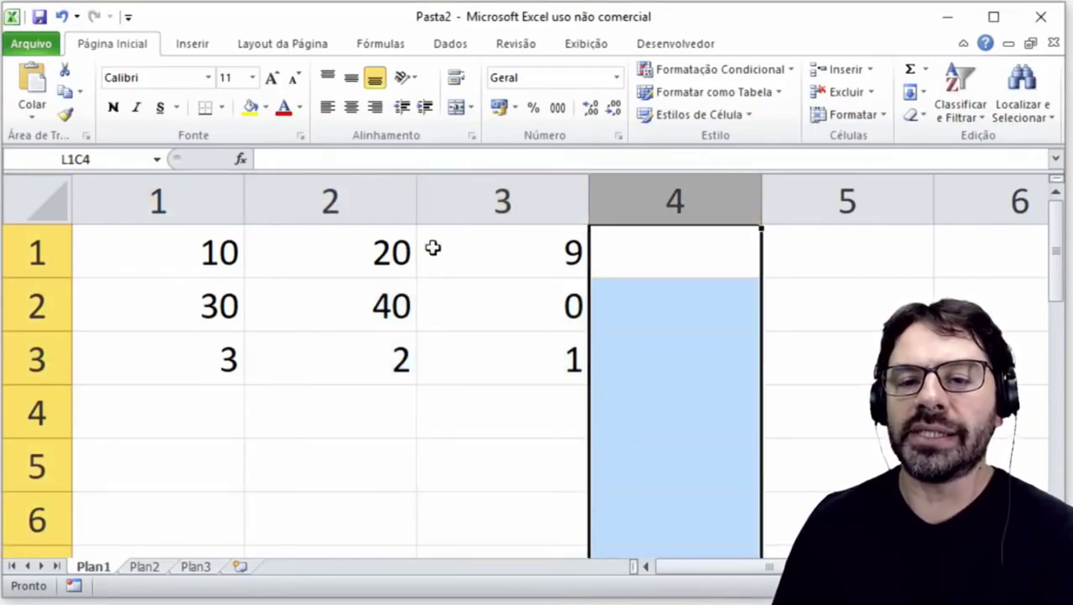
- Select rows 2 and 3 to view their L1C1 names, then select cell L5C1
click(37, 308)
click(37, 360)
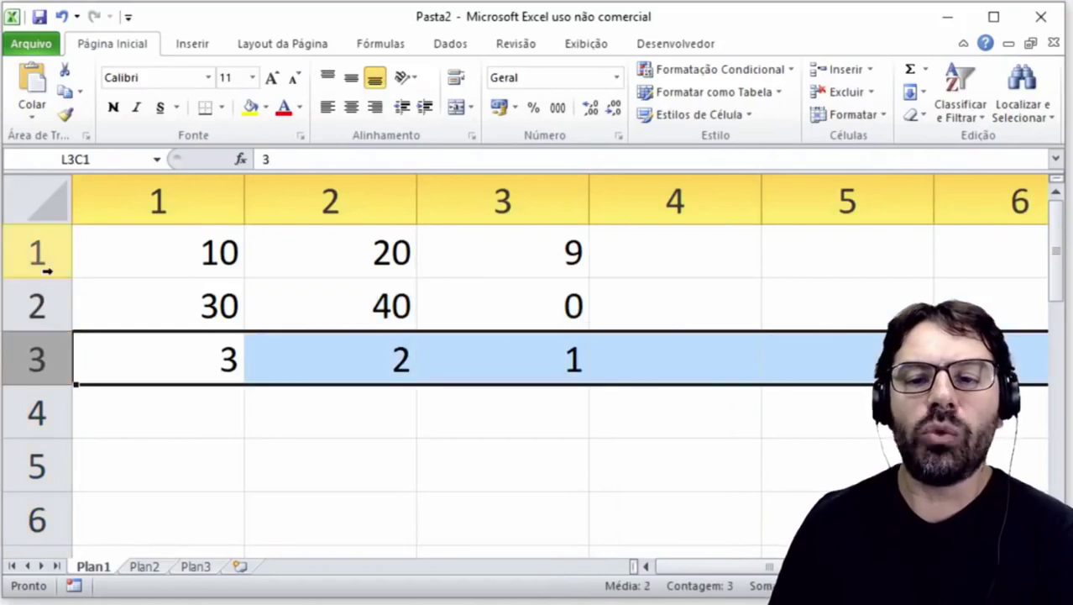
click(42, 304)
click(46, 360)
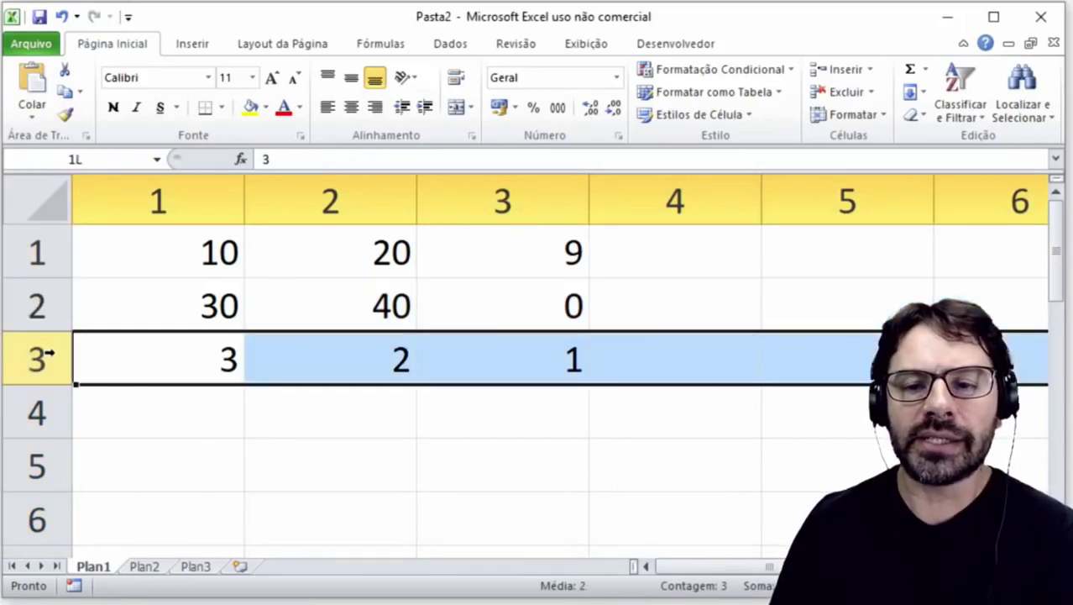
click(214, 452)
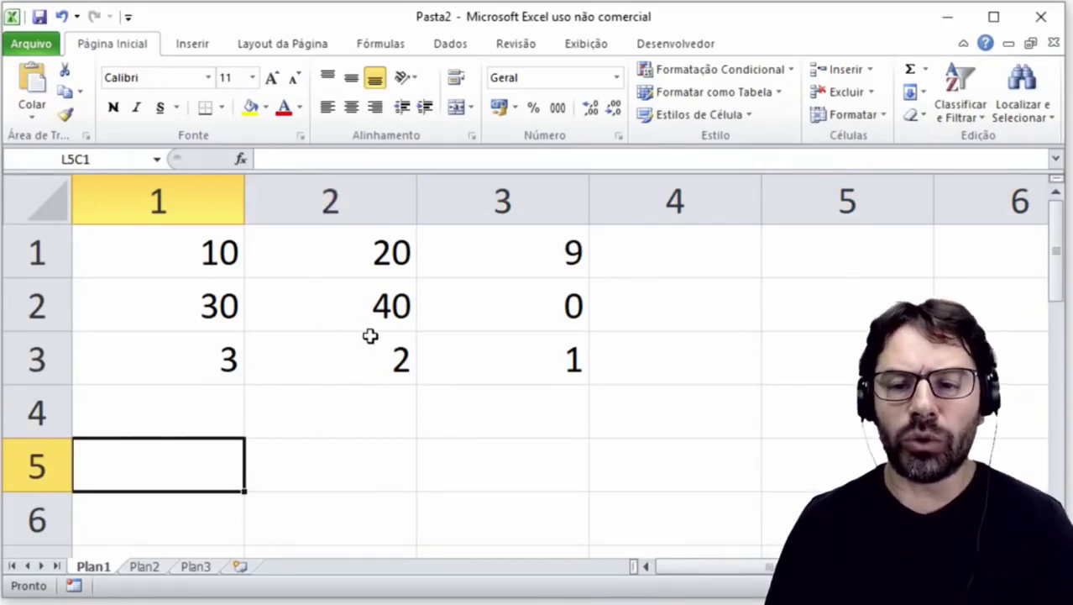
- Enter =L3C2 in L5C1 and confirm it returns 2
text(=)
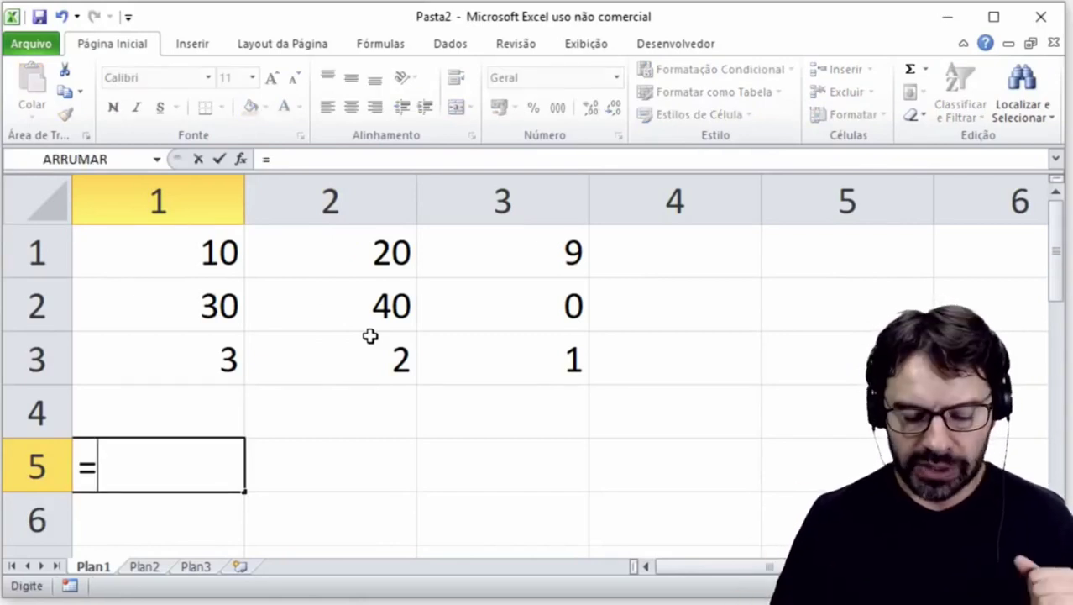
text(L)
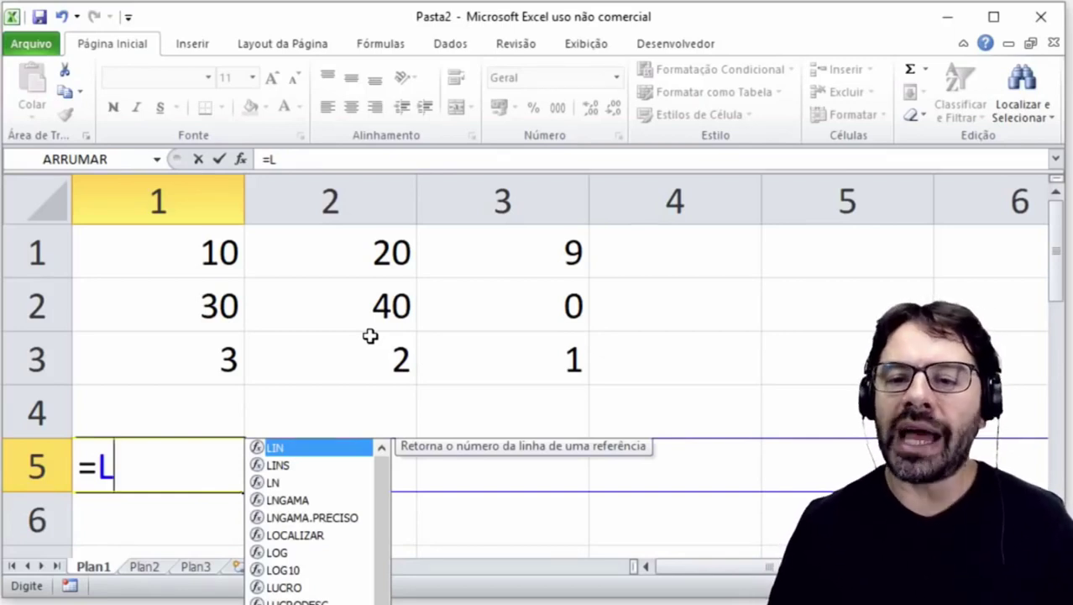
text(3)
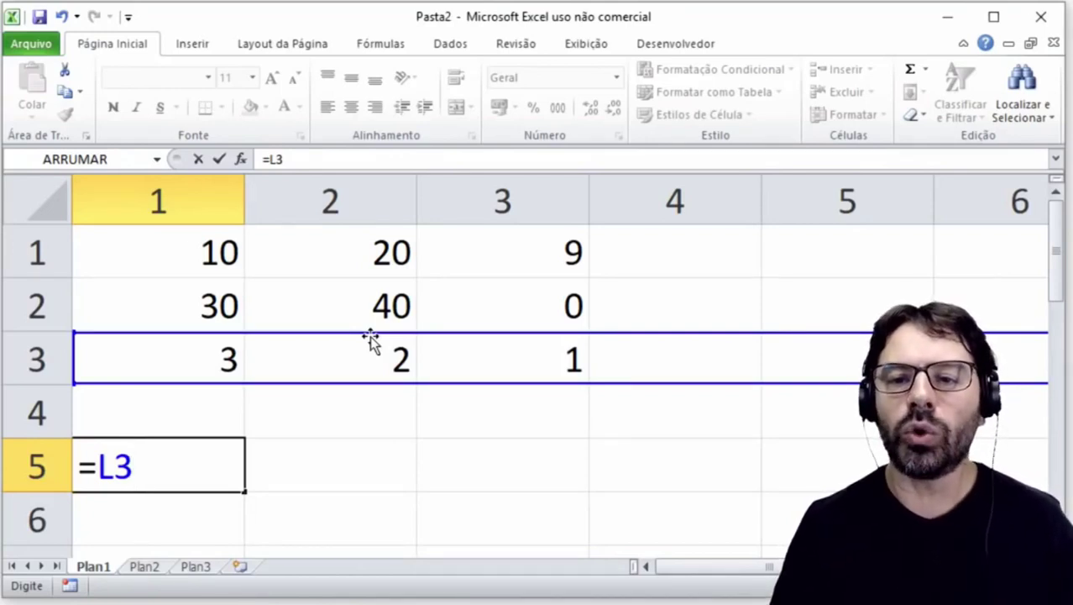
text(C2)
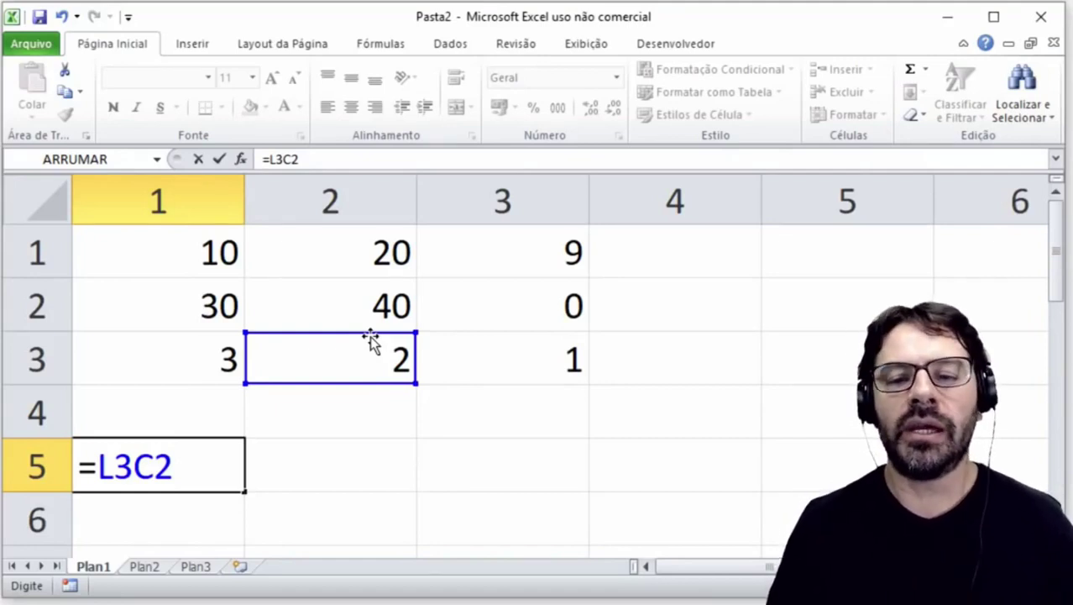
key(Return)
key(Up)
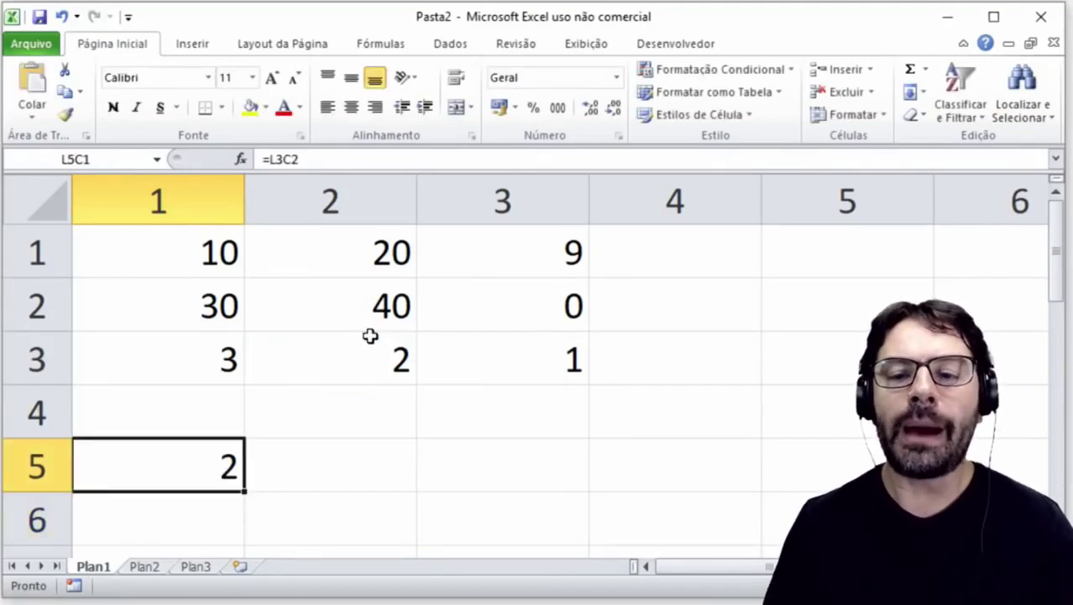
key(F2)
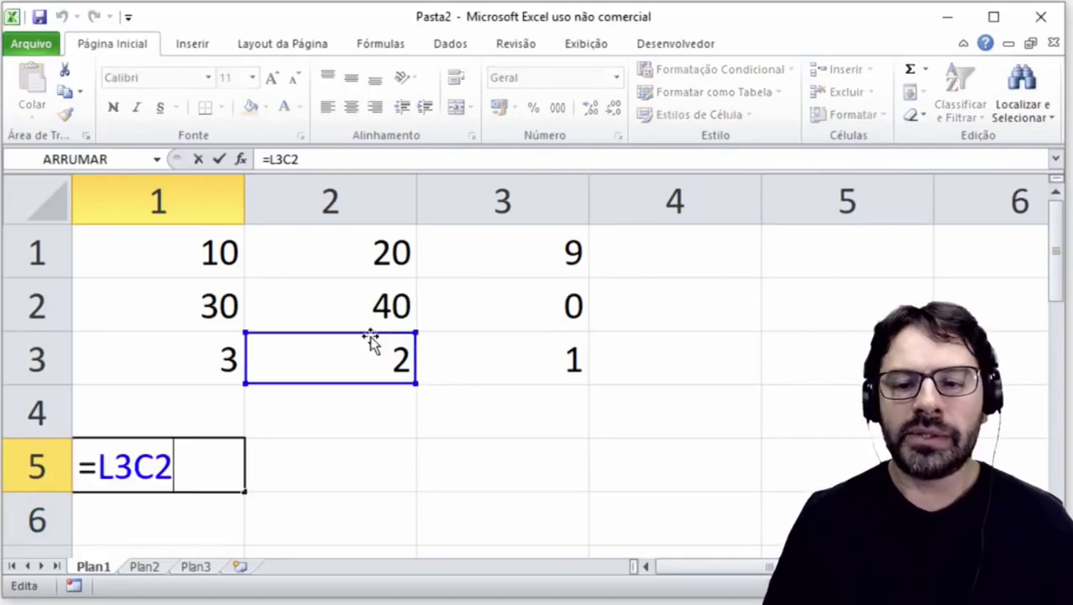
key(Return)
key(Up)
- Enter A1-style =B3 in L5C1 to show the #NOME? error, then begin retyping with =
text(=)
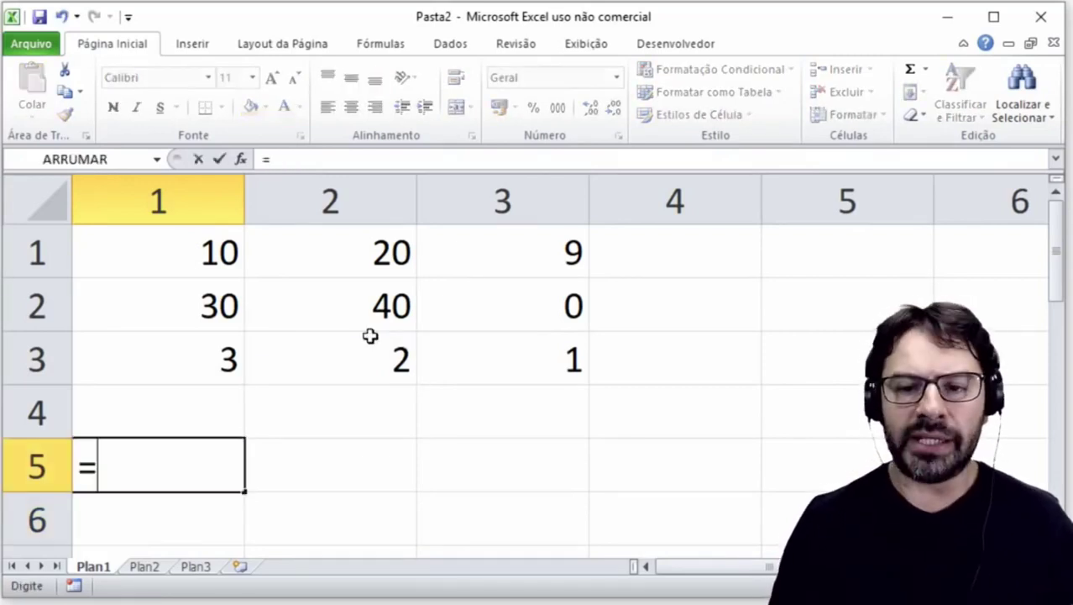
text(B3)
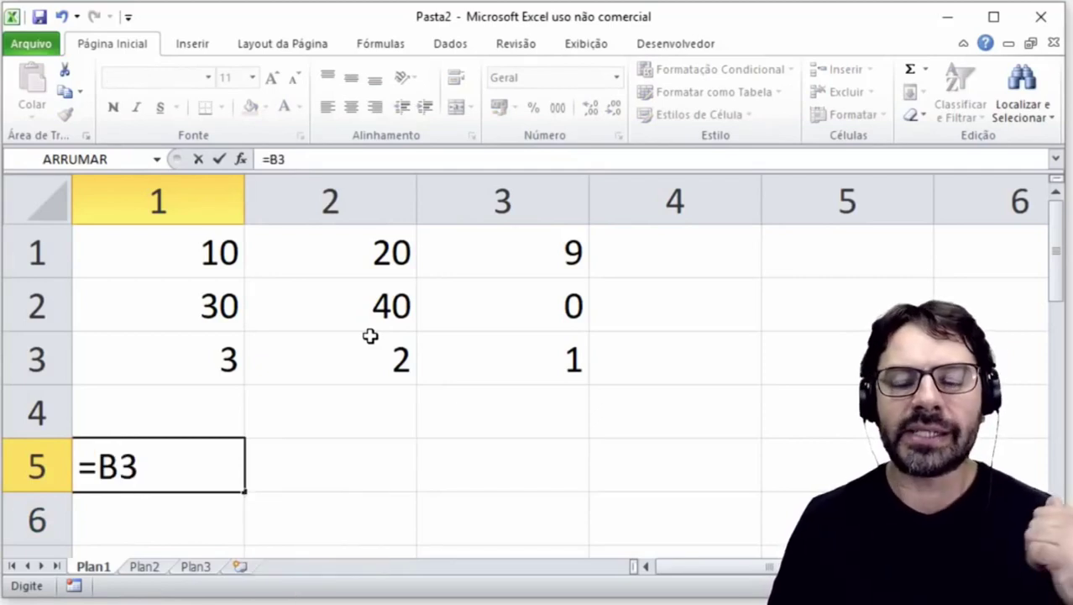
key(Return)
key(Up)
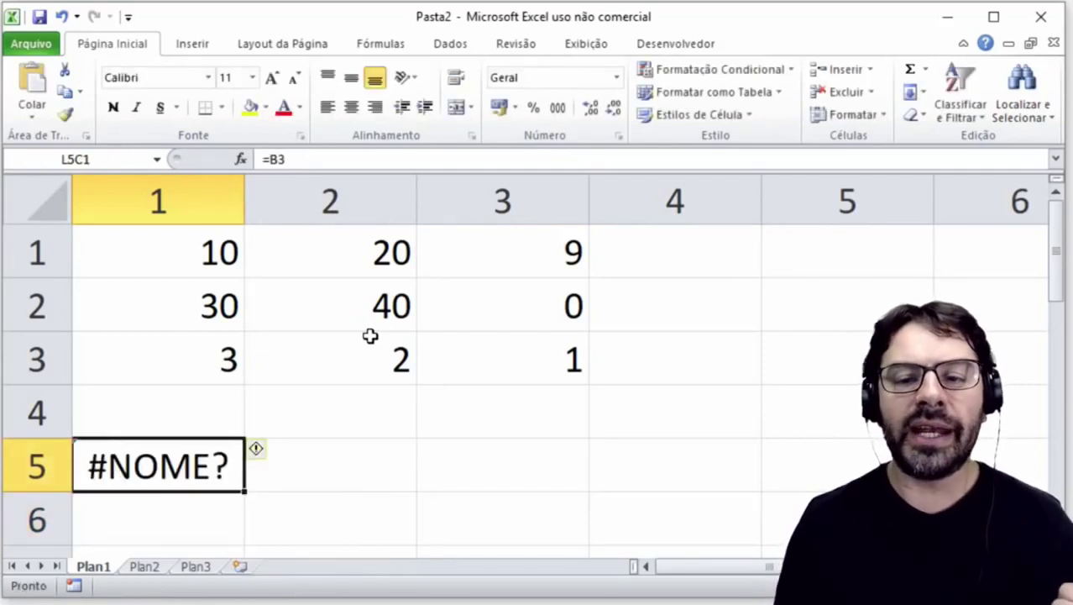
key(F2)
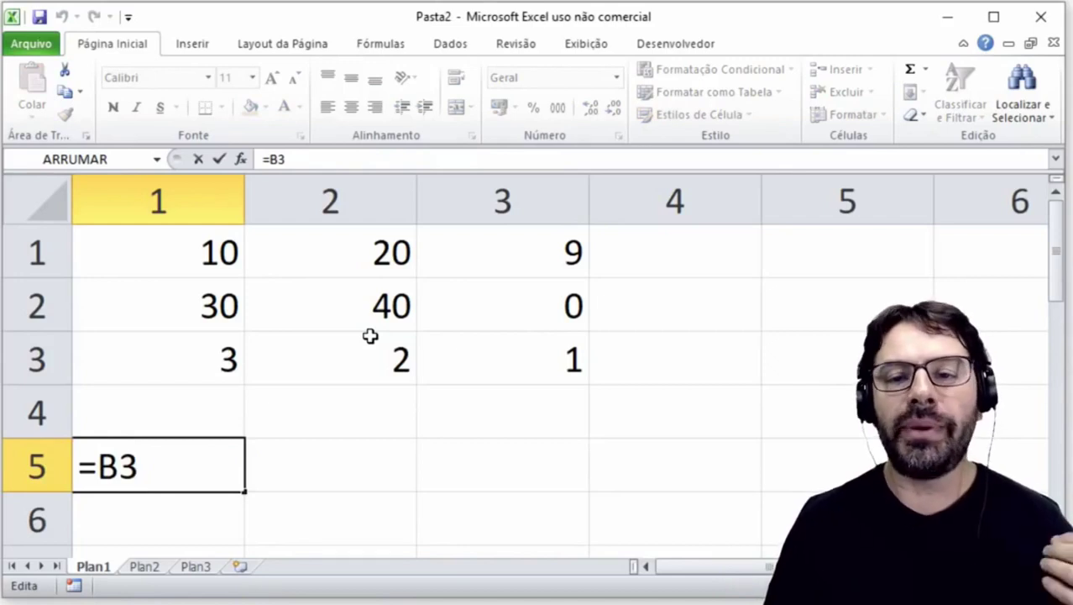
key(Return)
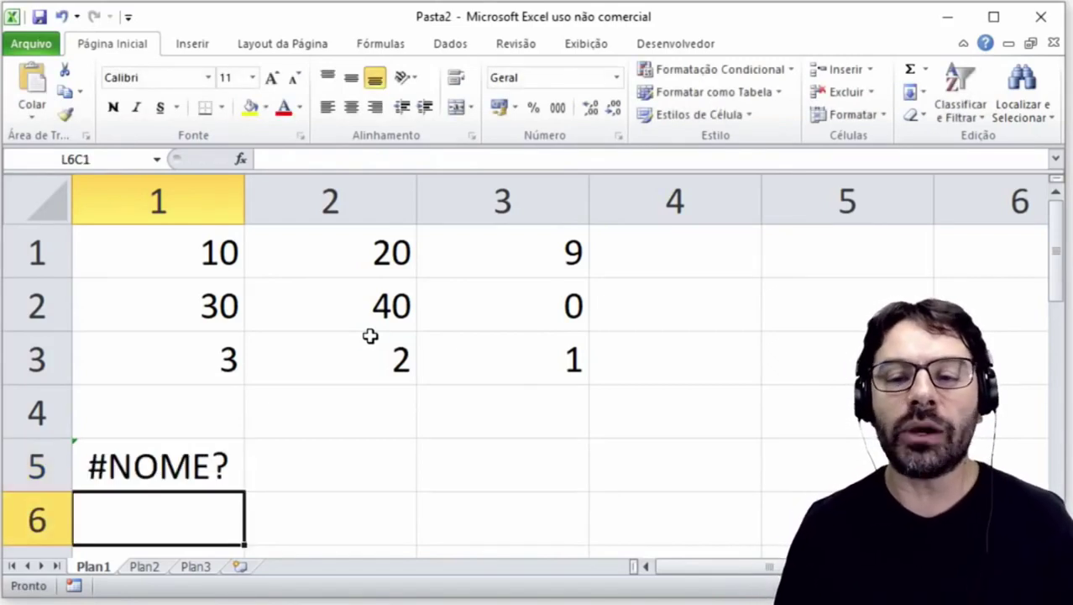
key(Up)
text(=)
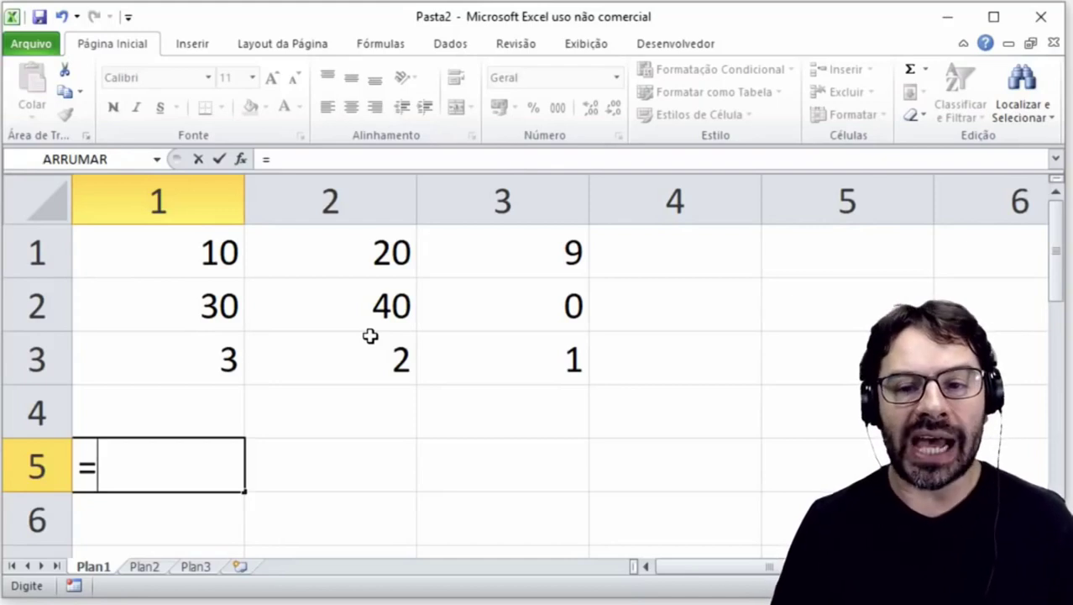
- Complete =L3C2 in L5C1, see it return 2, then delete it
text(L)
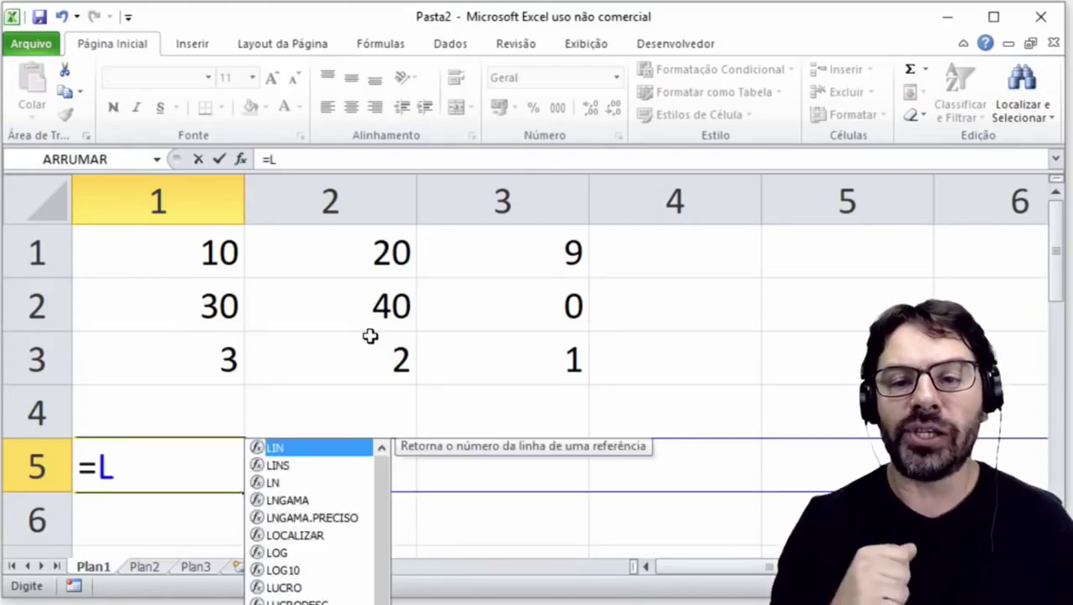
text(3)
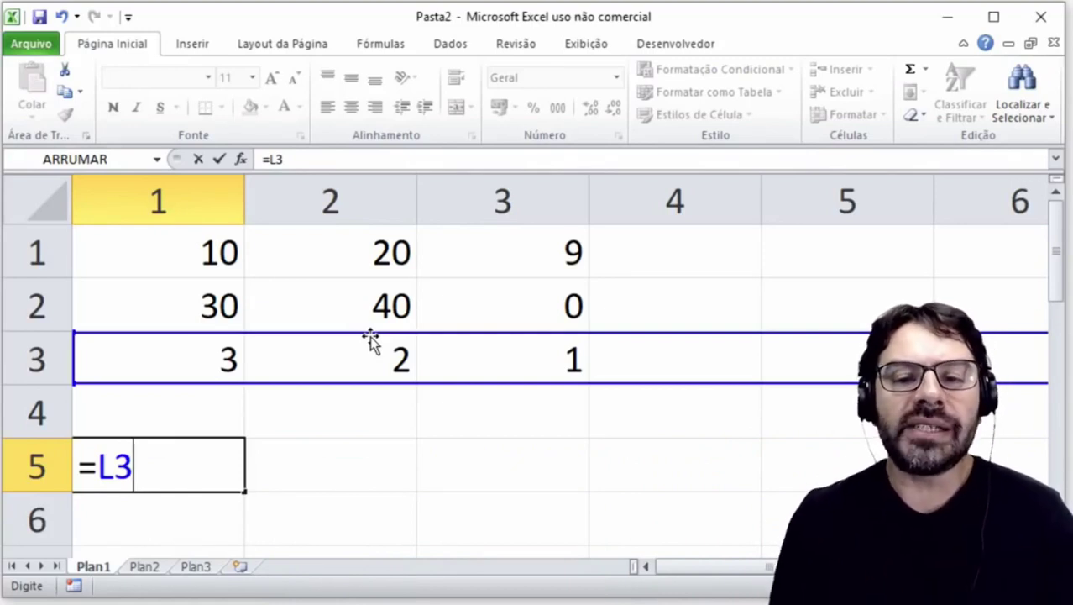
text(C)
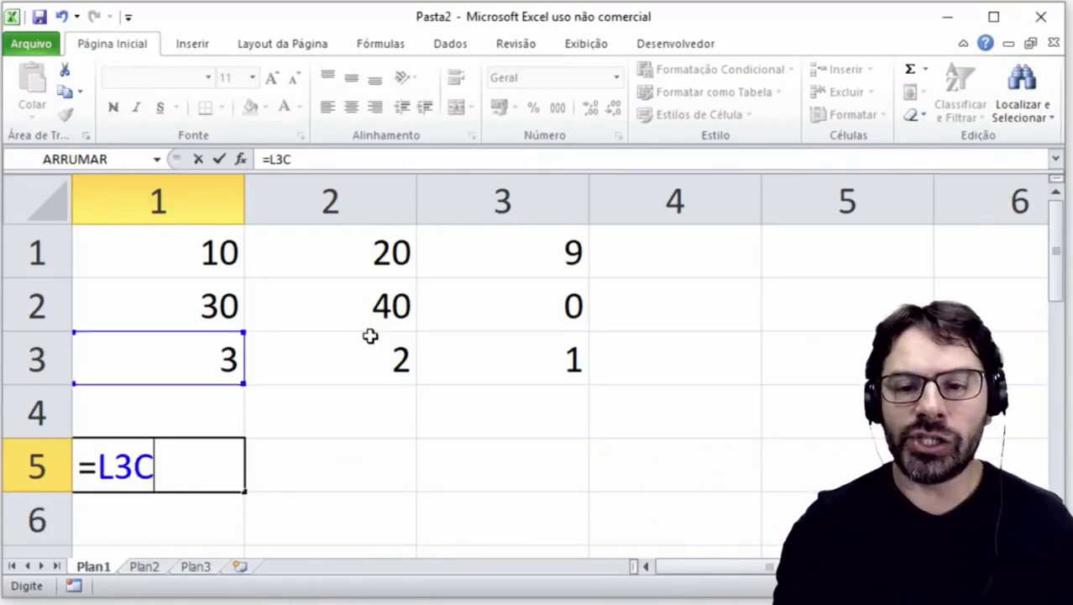
text(2)
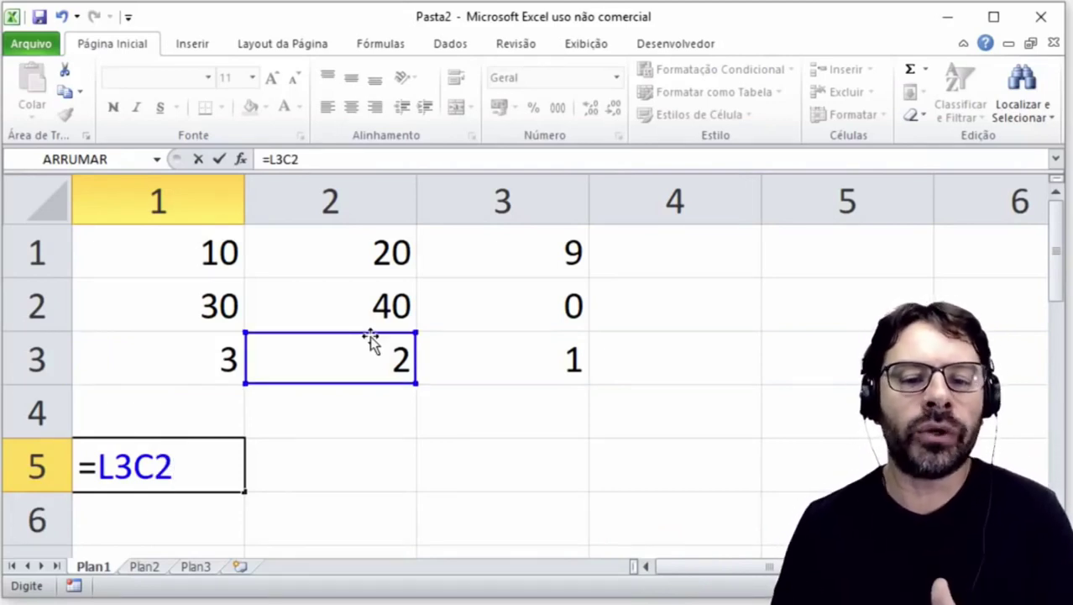
key(Return)
key(Up)
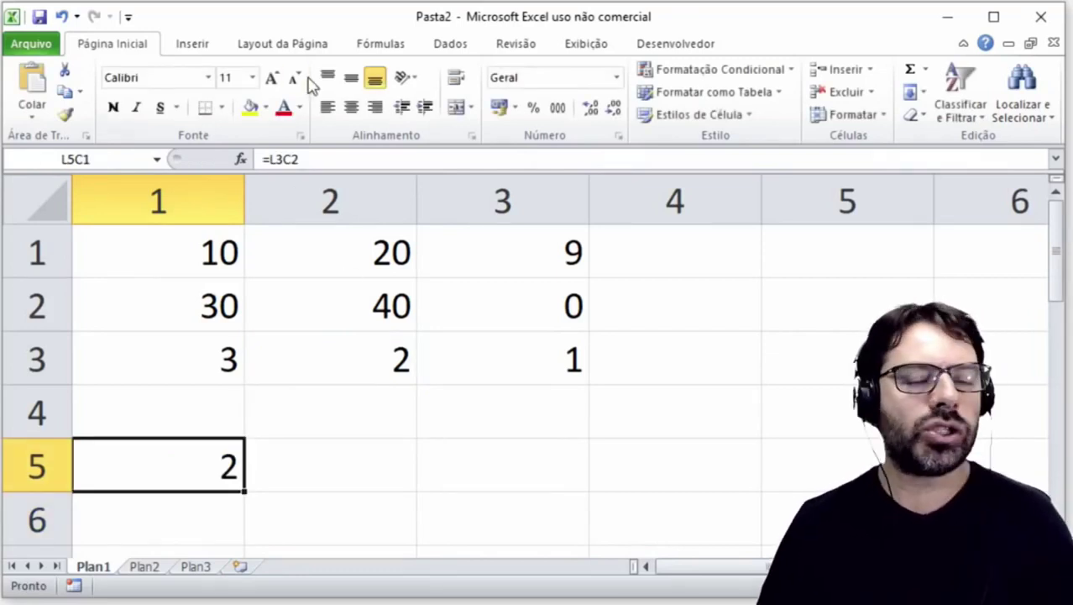
key(Delete)
key(Up)
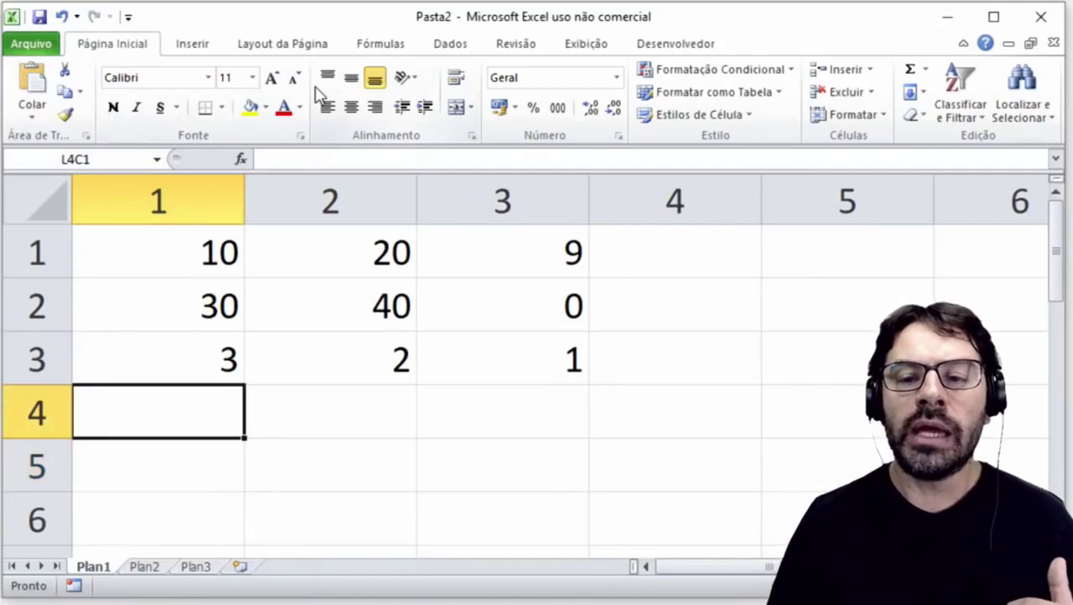
- Untick 'Estilo de referência L1C1' on the Fórmulas page of Opções do Excel
click(29, 48)
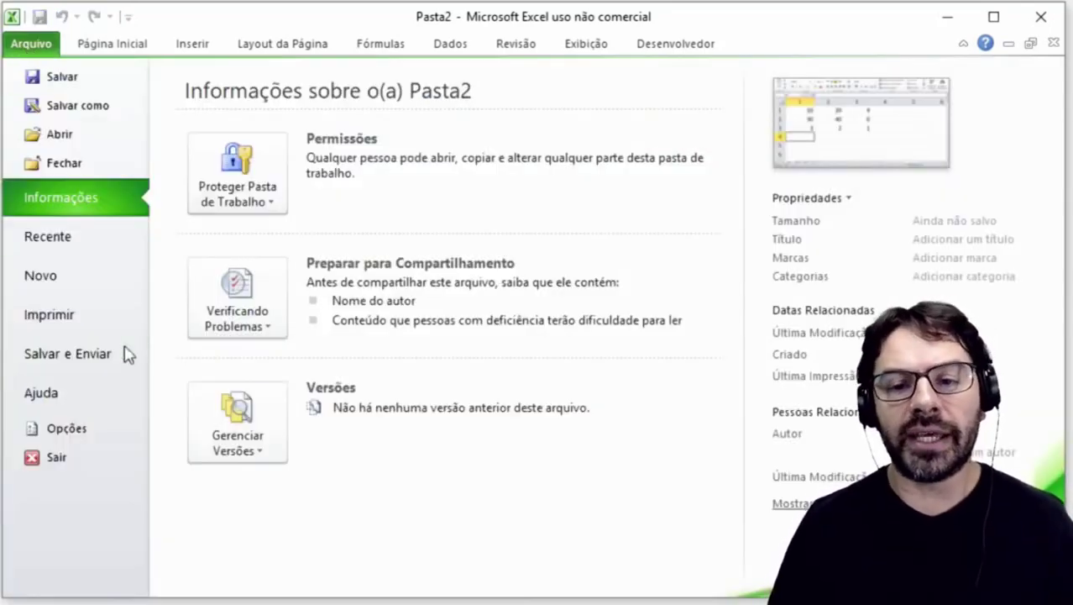
click(105, 441)
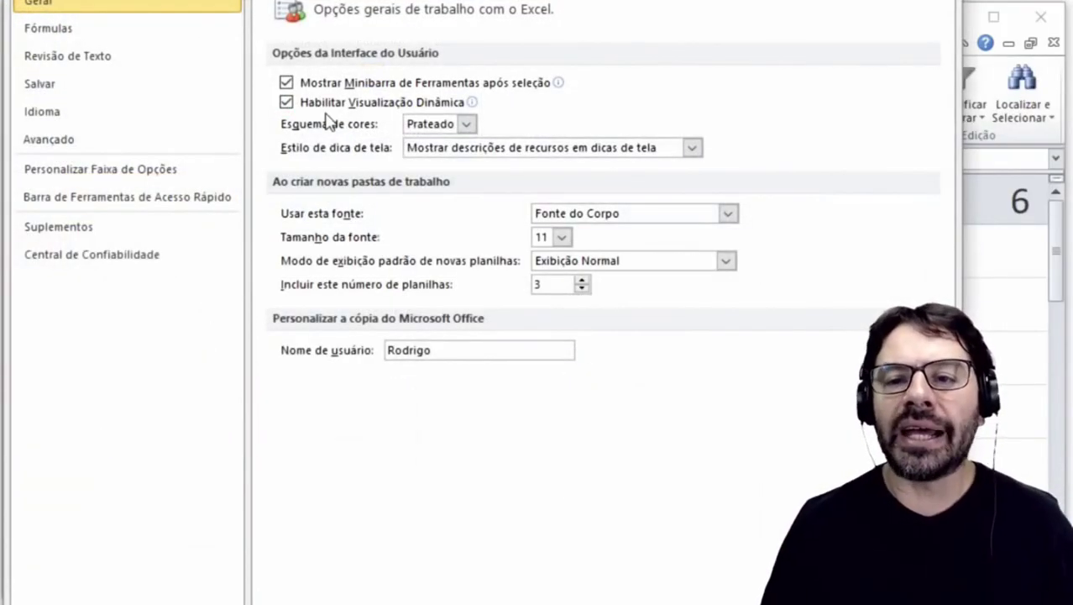
click(108, 32)
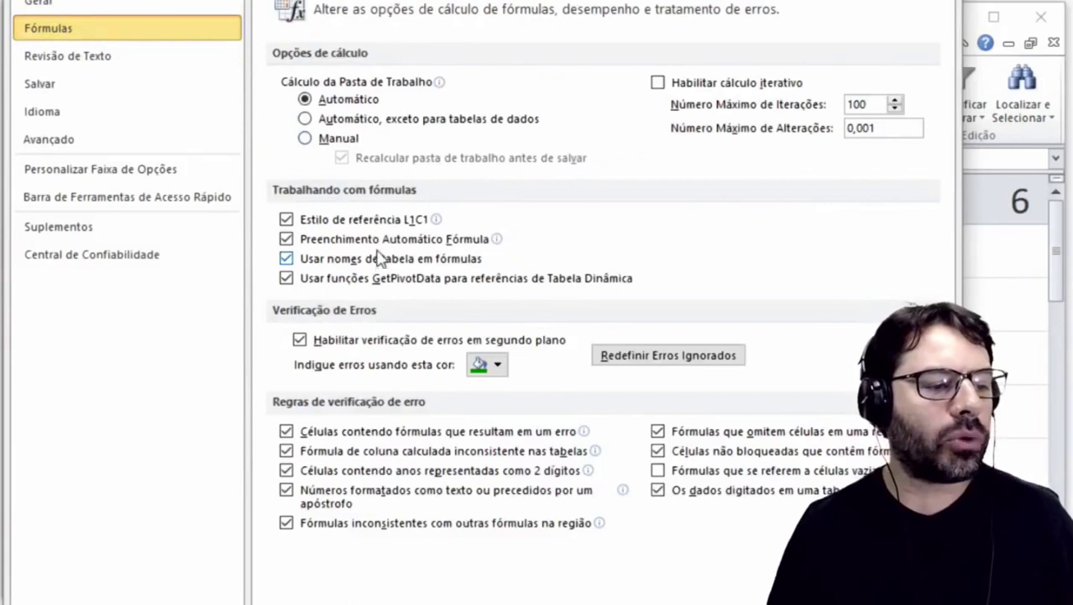
click(366, 222)
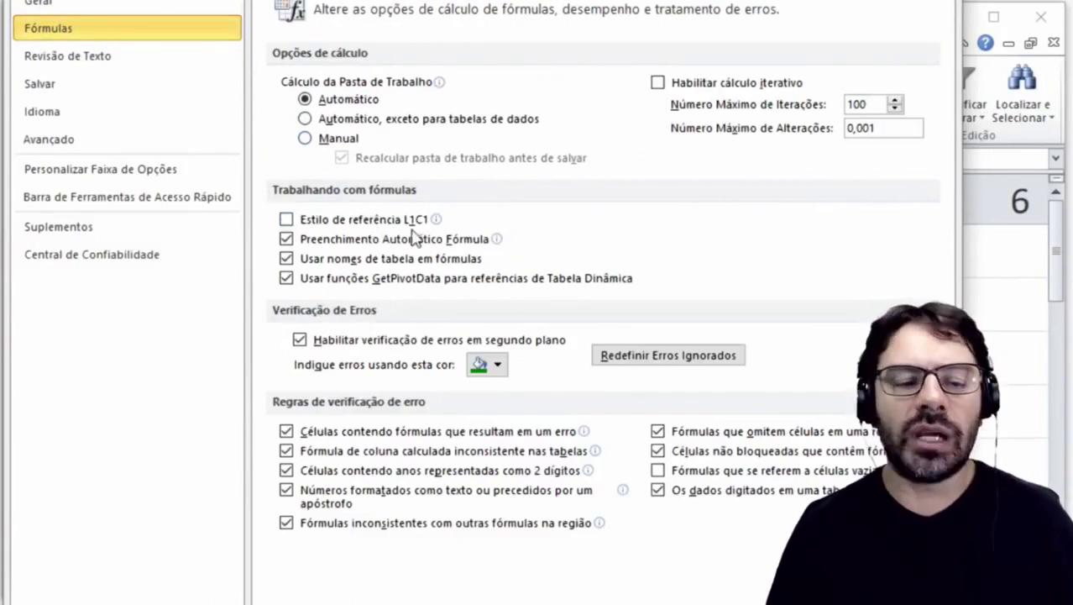
- Apply the reference-style settings and select columns A, B and C on the sheet
key(Return)
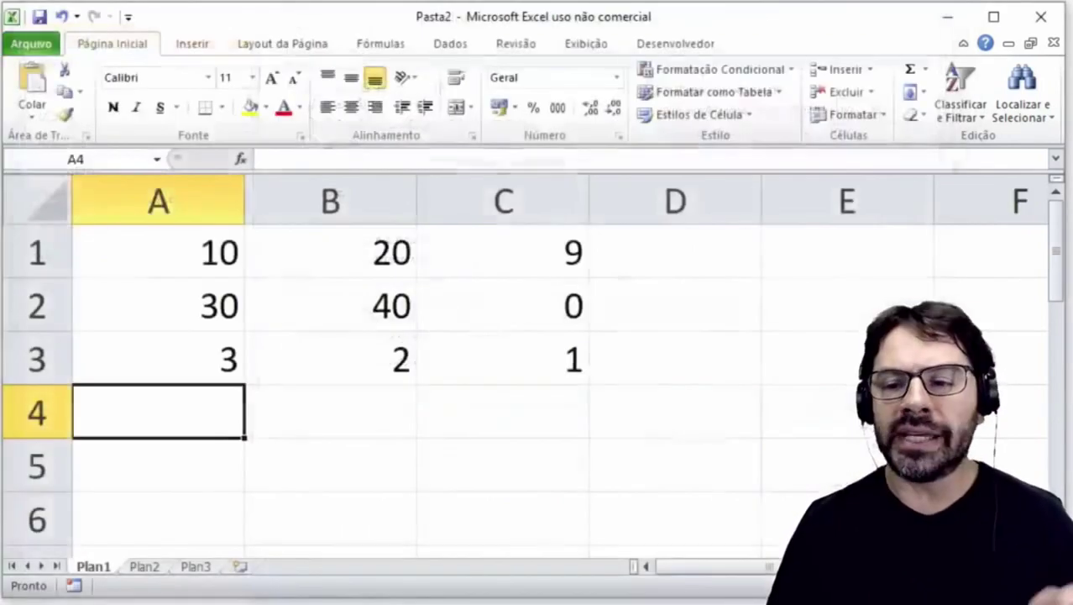
click(205, 192)
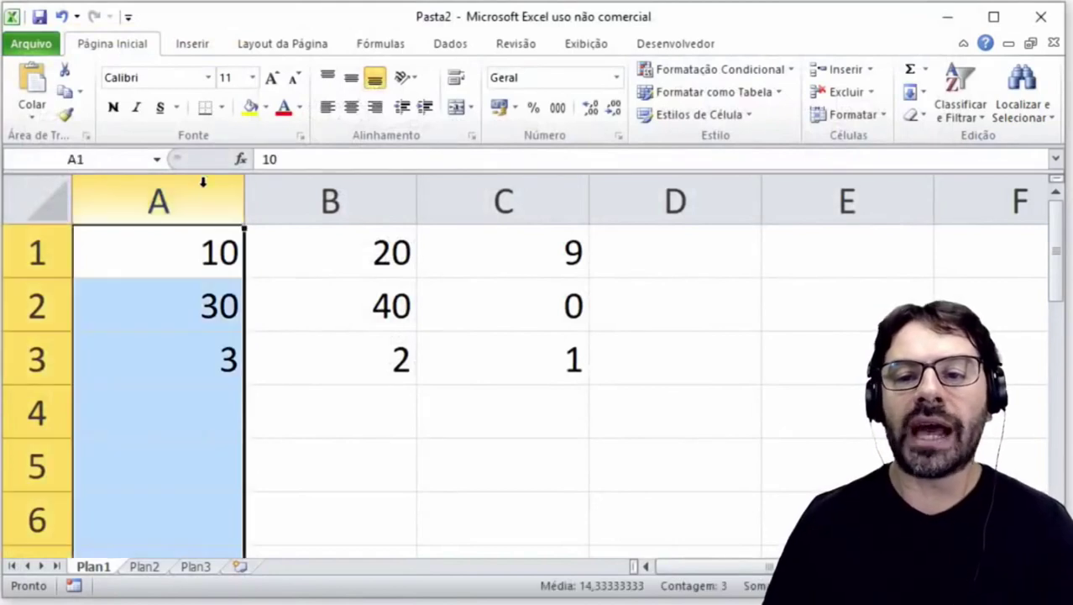
click(330, 202)
click(473, 203)
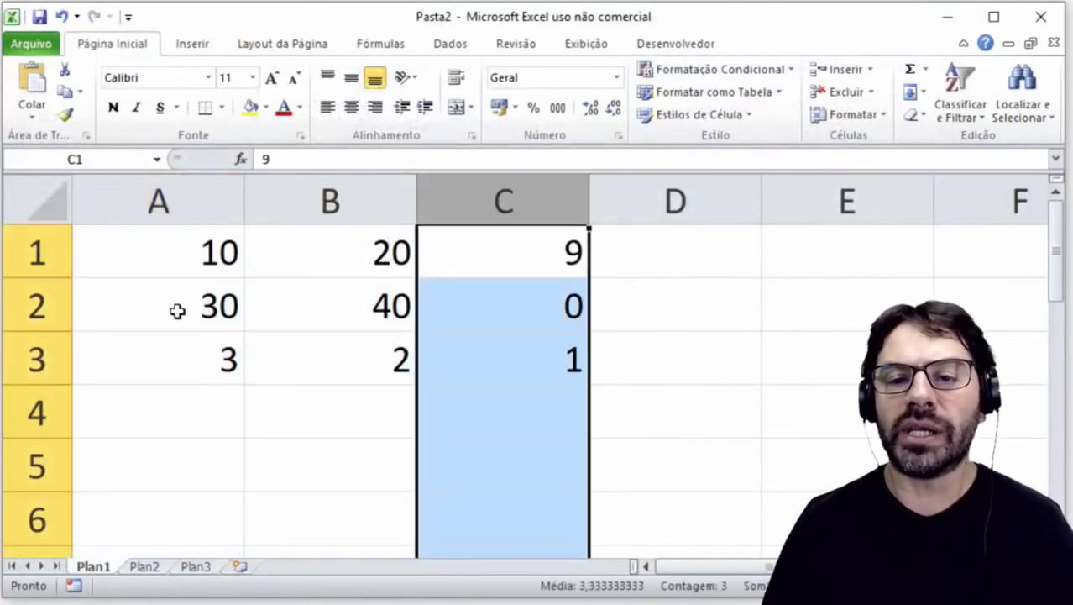
- Enter the formula =B3 in cell A4 so it displays 2, then return to A4
click(163, 408)
text(=B3)
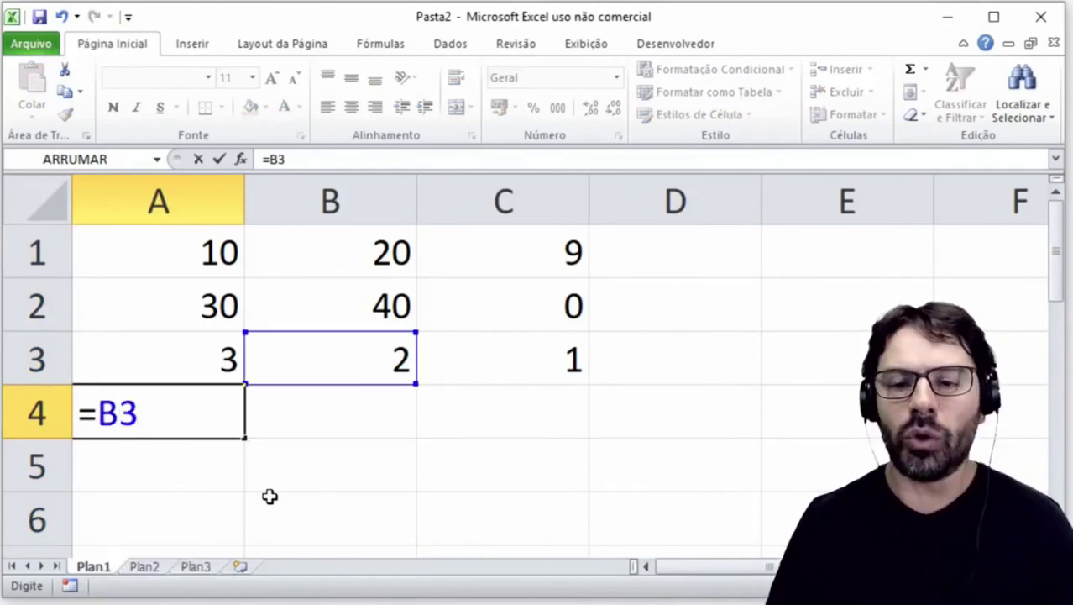
key(Return)
key(Up)
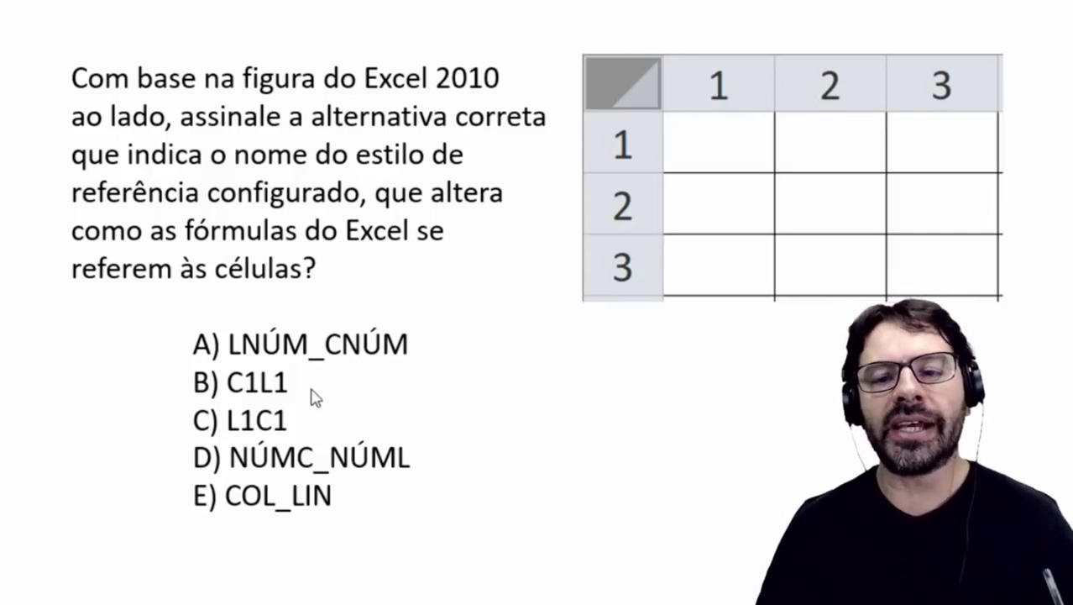
- Trigger the slide animation highlighting answer C) L1C1 as correct
click(309, 424)
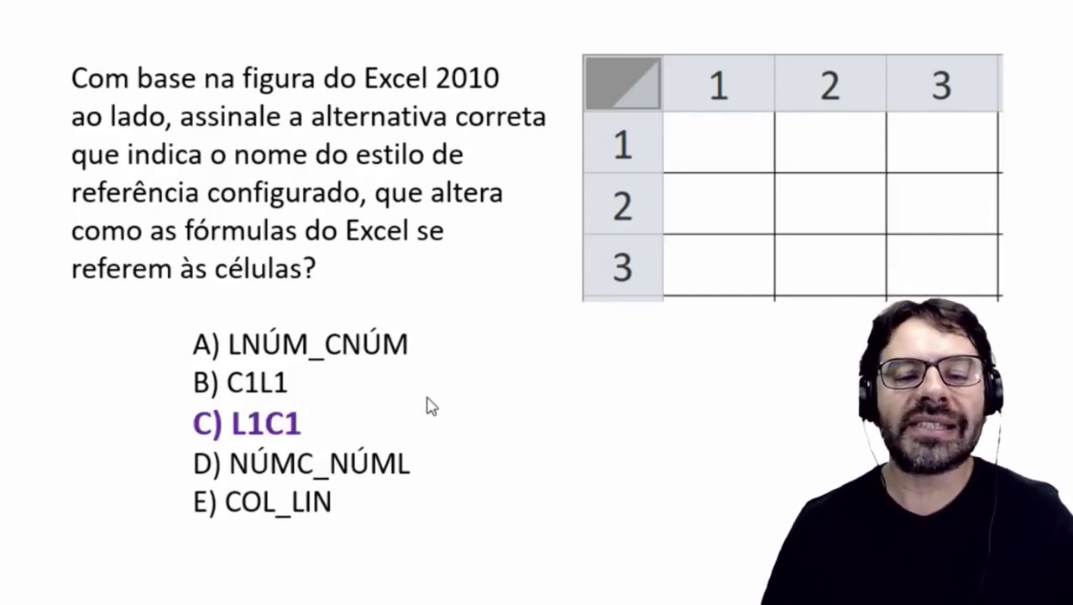